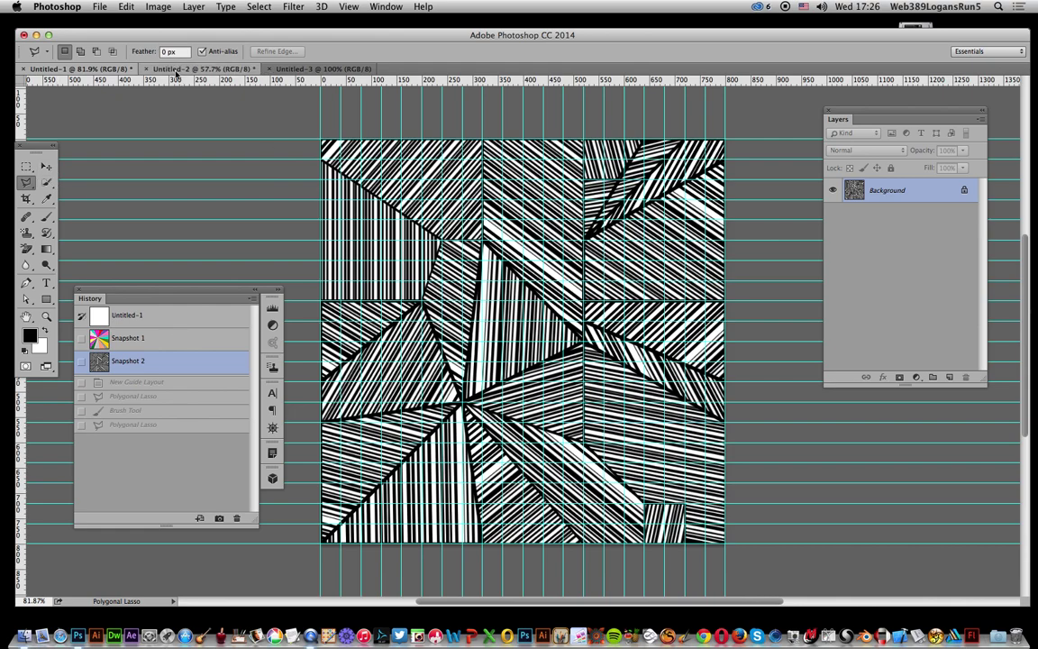
- Check Untitled-2, then return Untitled-1 to its original blank white state in History
click(179, 71)
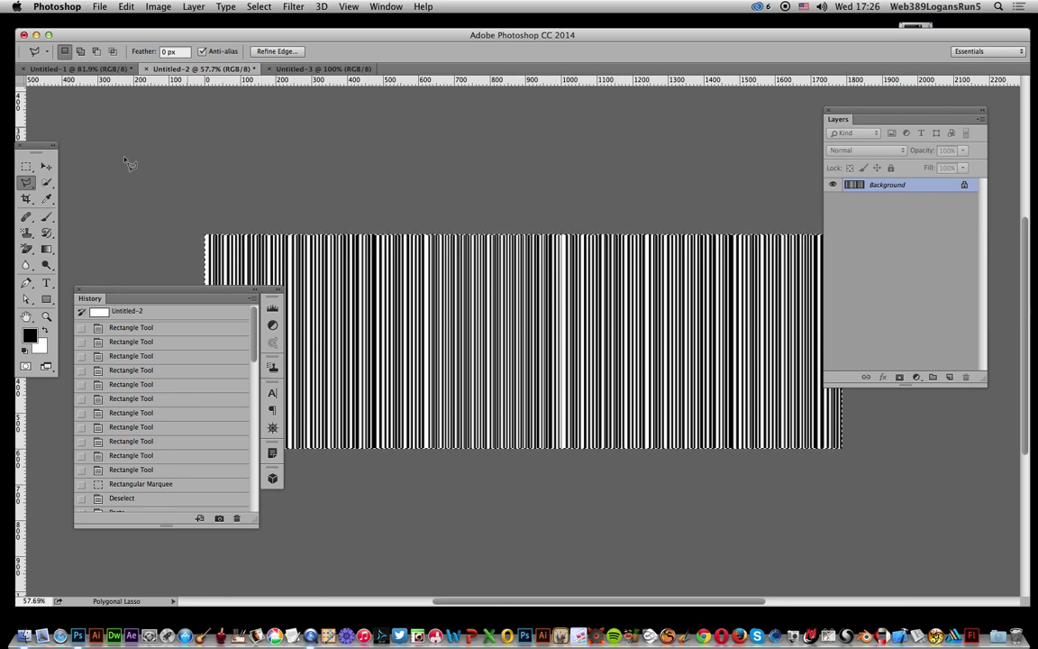
click(126, 7)
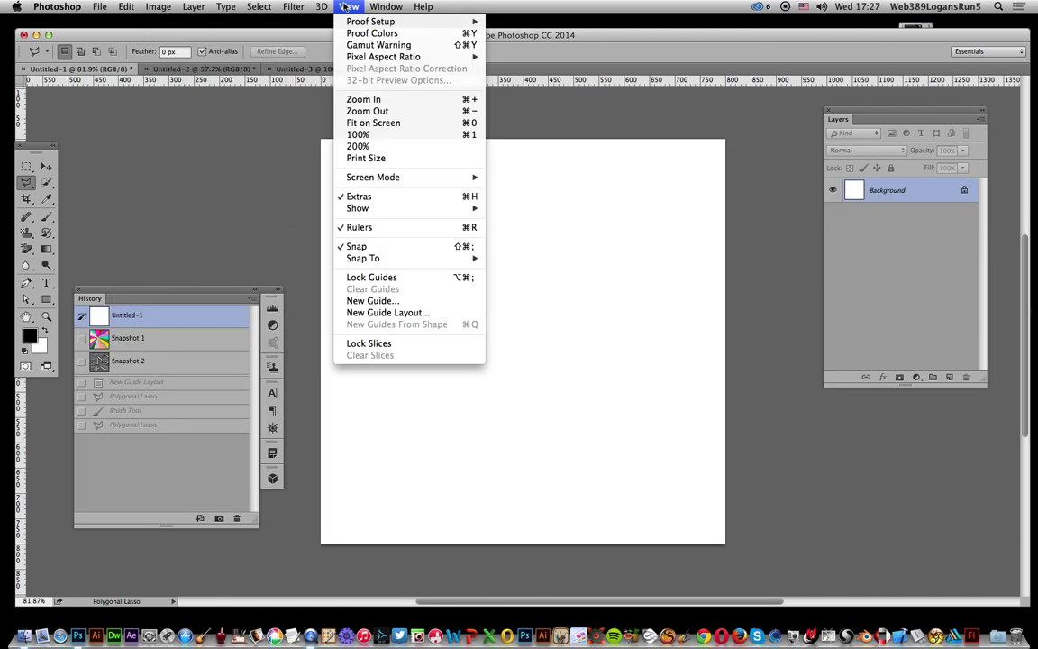
- Add a New Guide Layout of 20 columns and 20 rows to Untitled-1
click(403, 314)
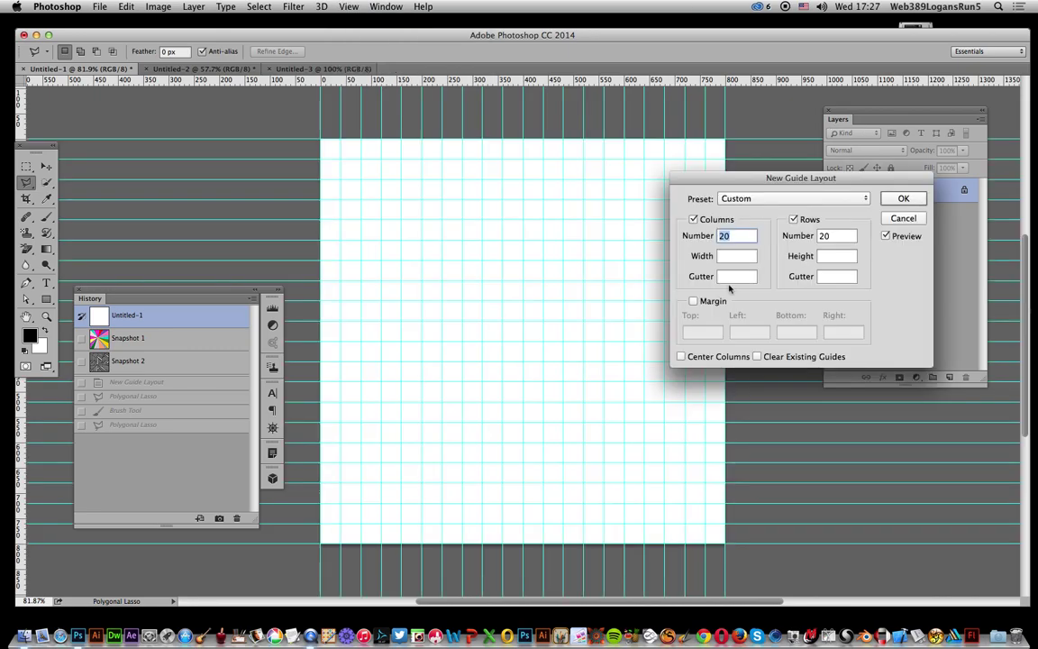
click(903, 203)
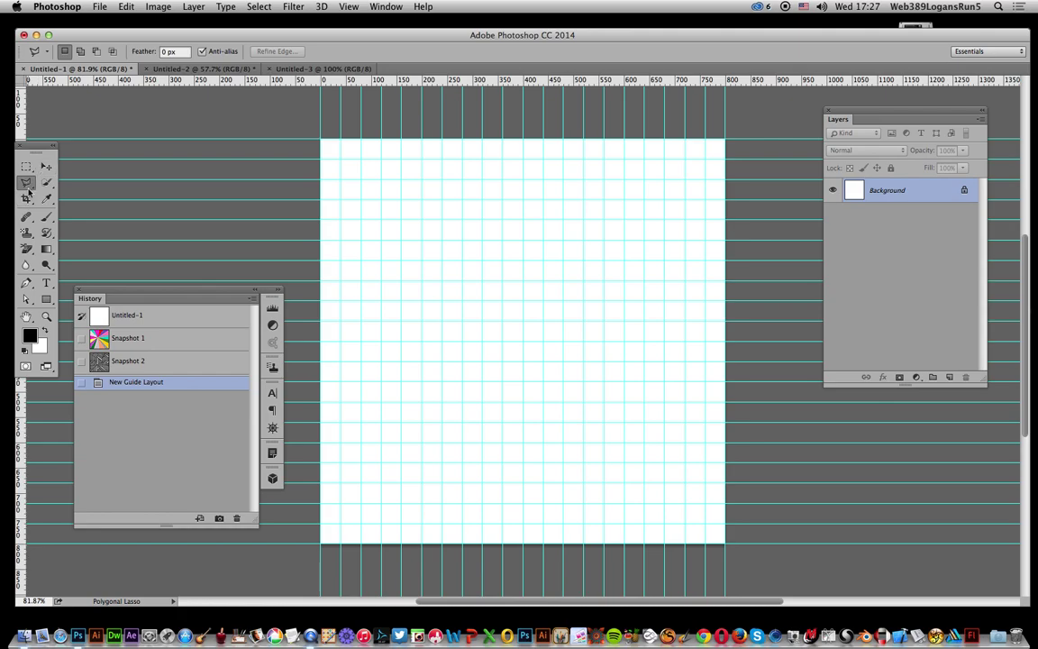
- Lasso a triangle at the canvas's top-left corner and stroke it with a 3 px black outline
click(323, 141)
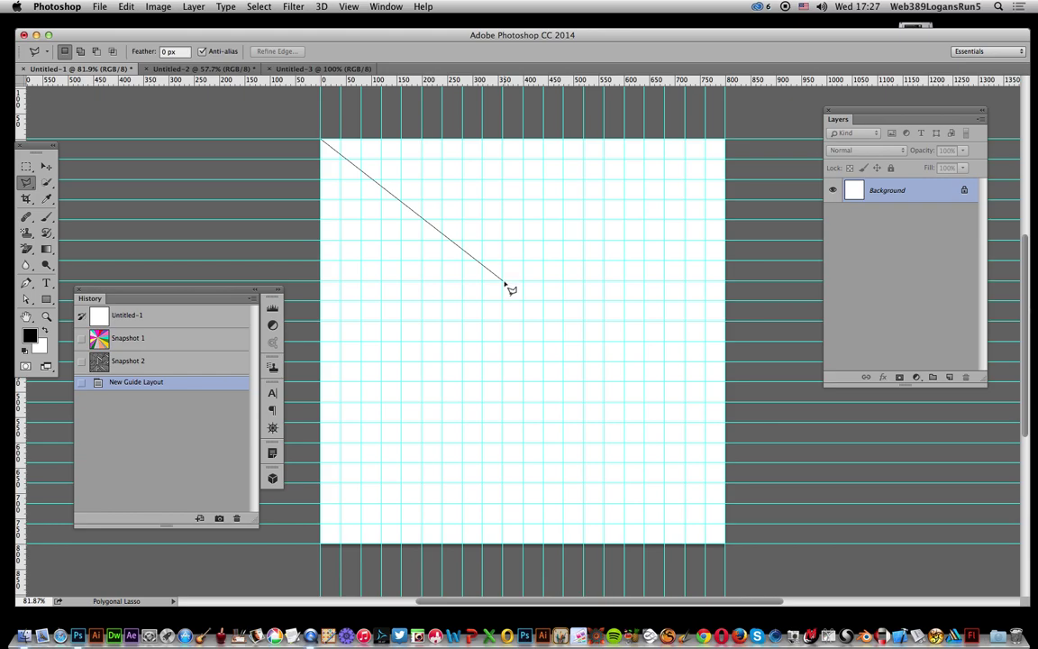
click(502, 280)
click(321, 219)
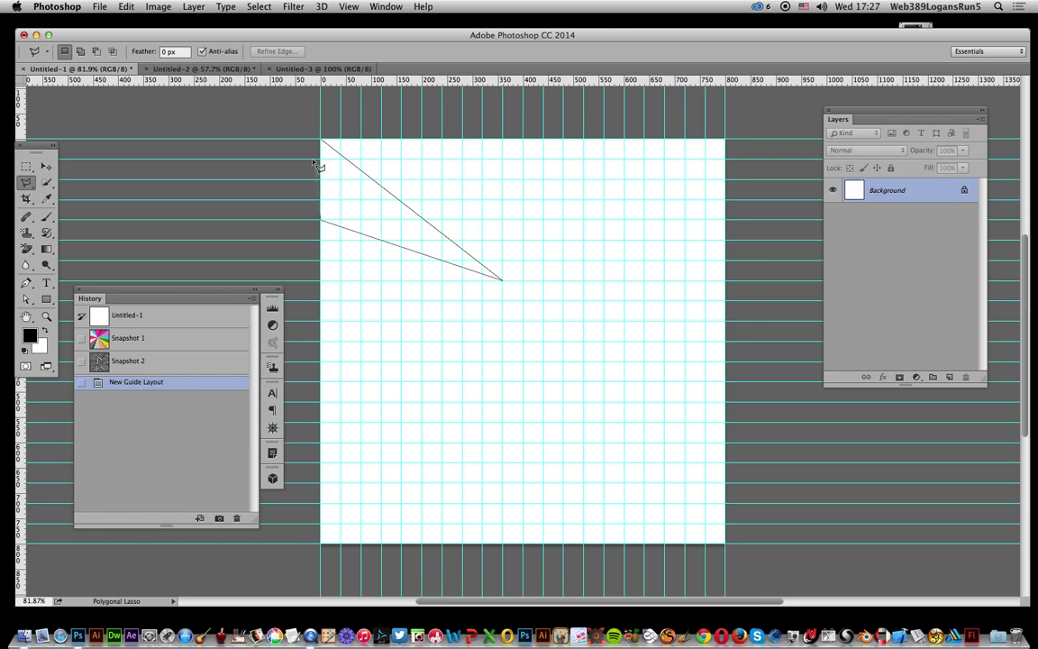
click(328, 144)
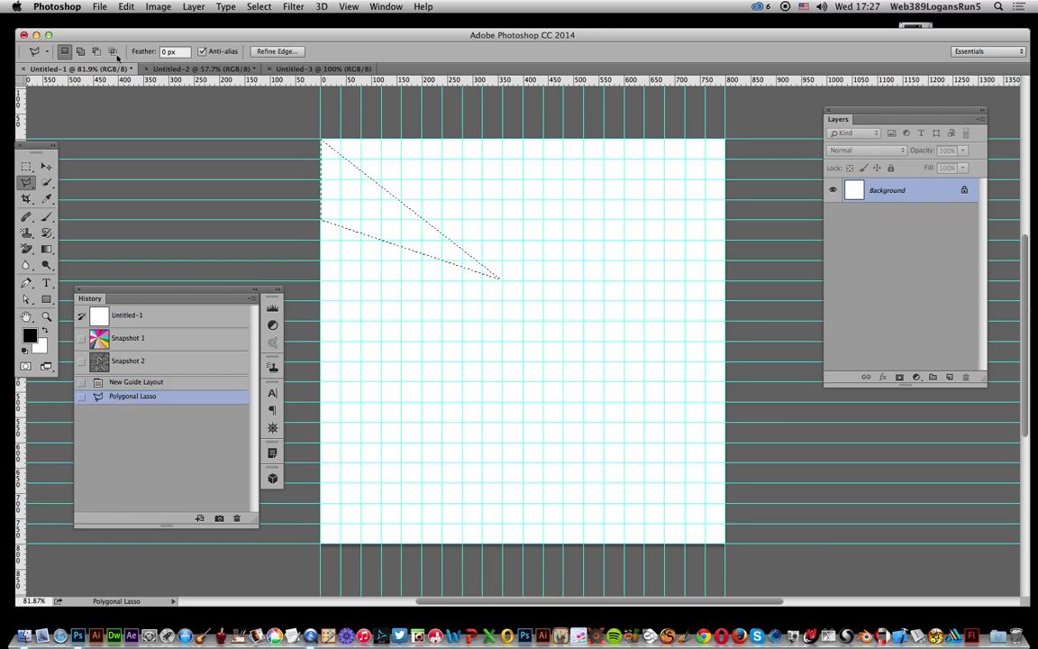
click(127, 6)
click(135, 186)
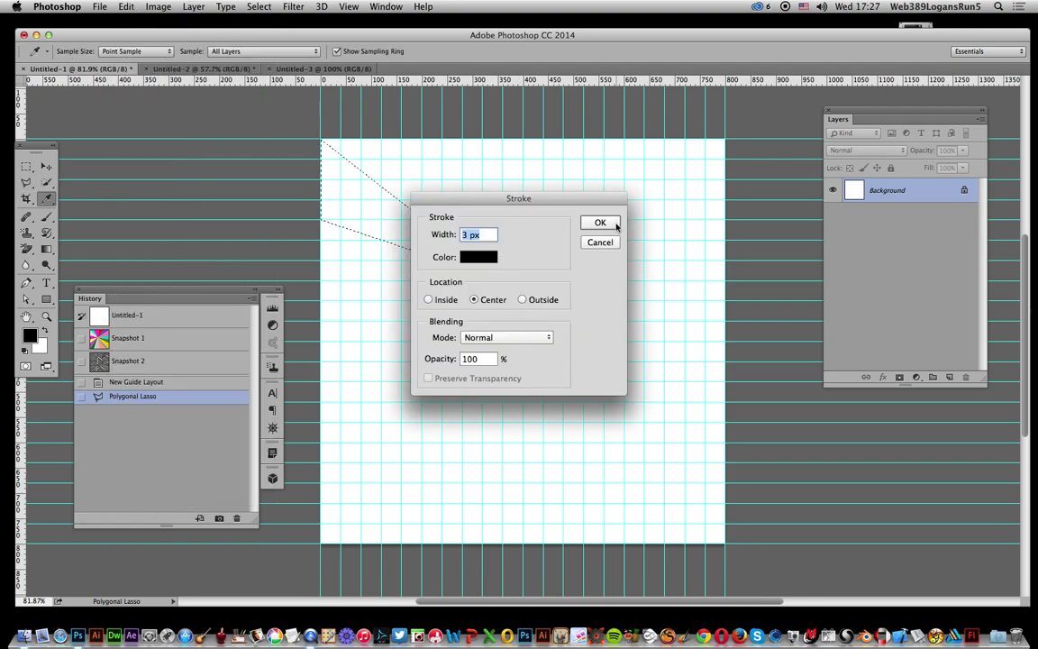
click(617, 225)
- Fill the triangle with hatch lines using the 1775 px striped brush
click(47, 221)
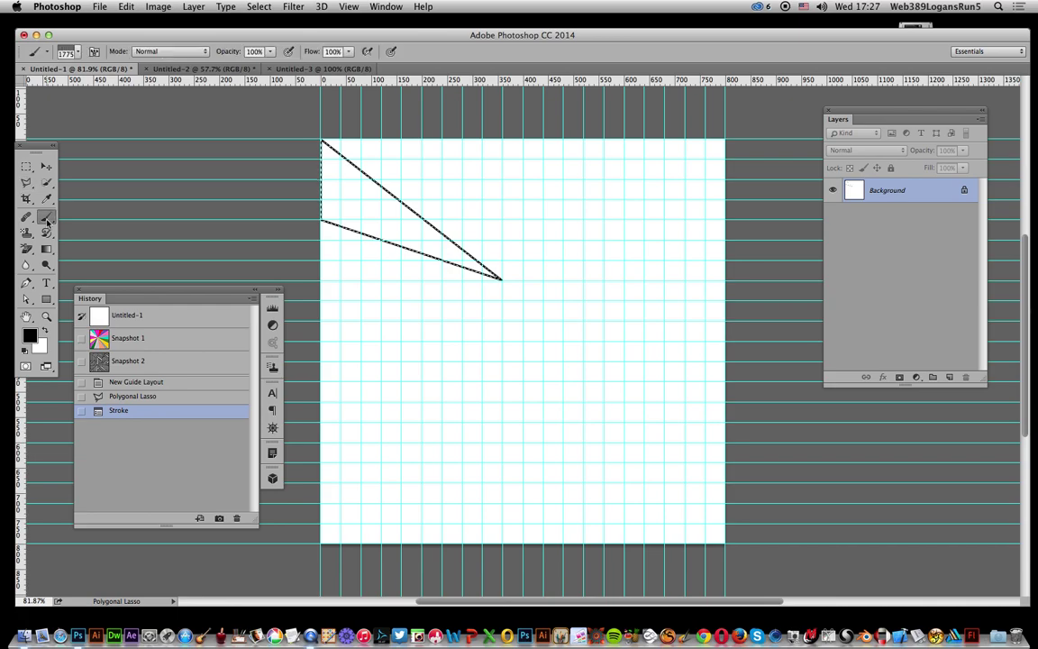
click(78, 52)
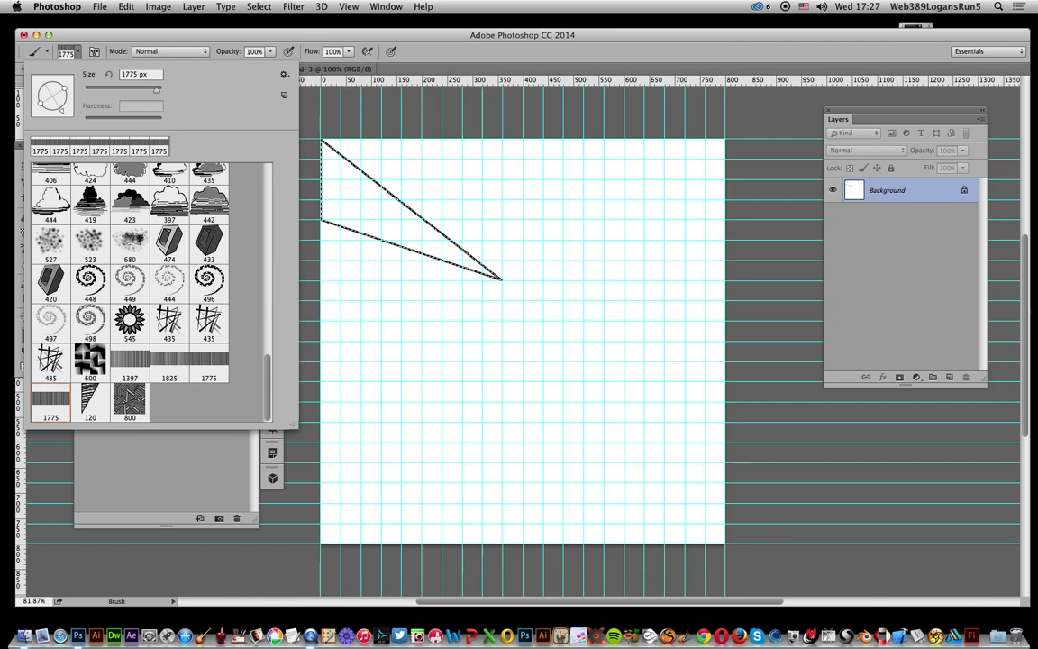
click(521, 347)
click(520, 267)
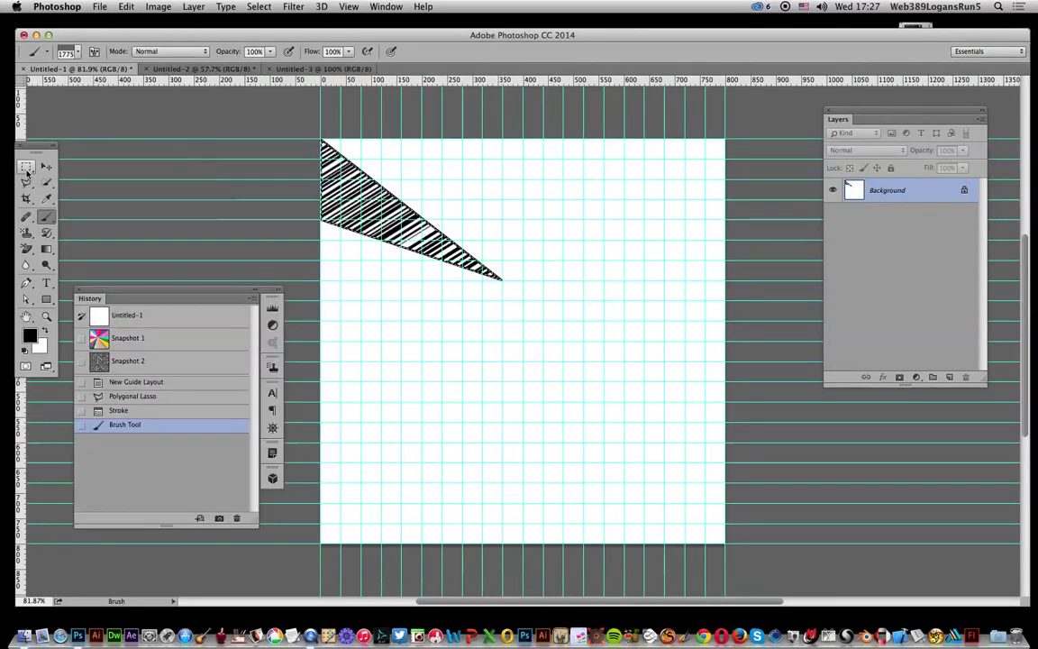
key(l)
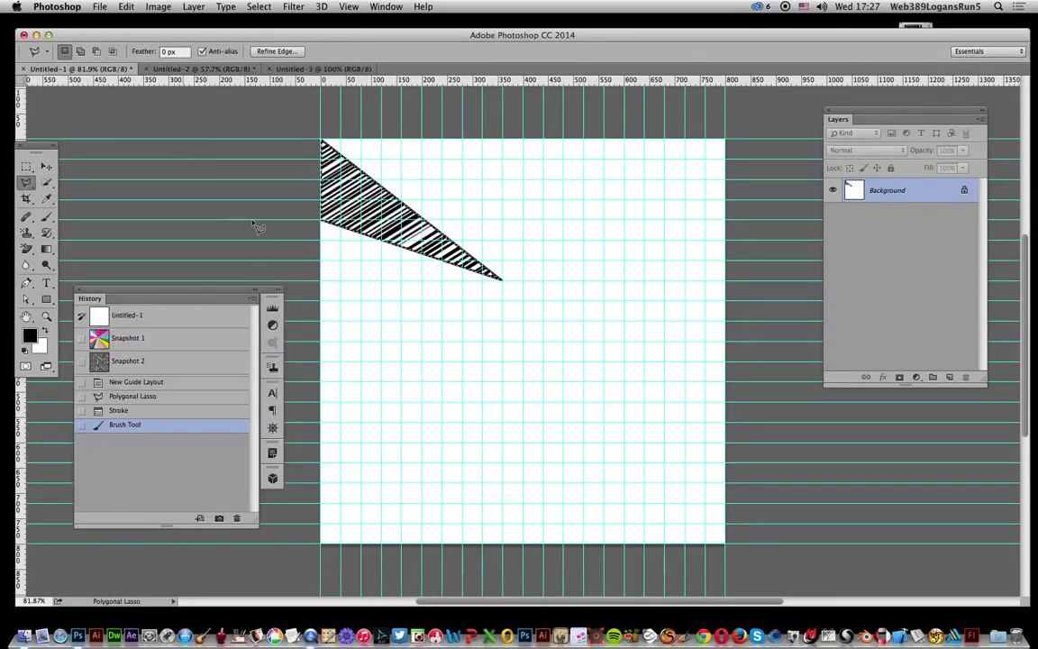
- Lasso a second triangle below the first, sharing its tip, and stroke it at 6 px black
click(322, 301)
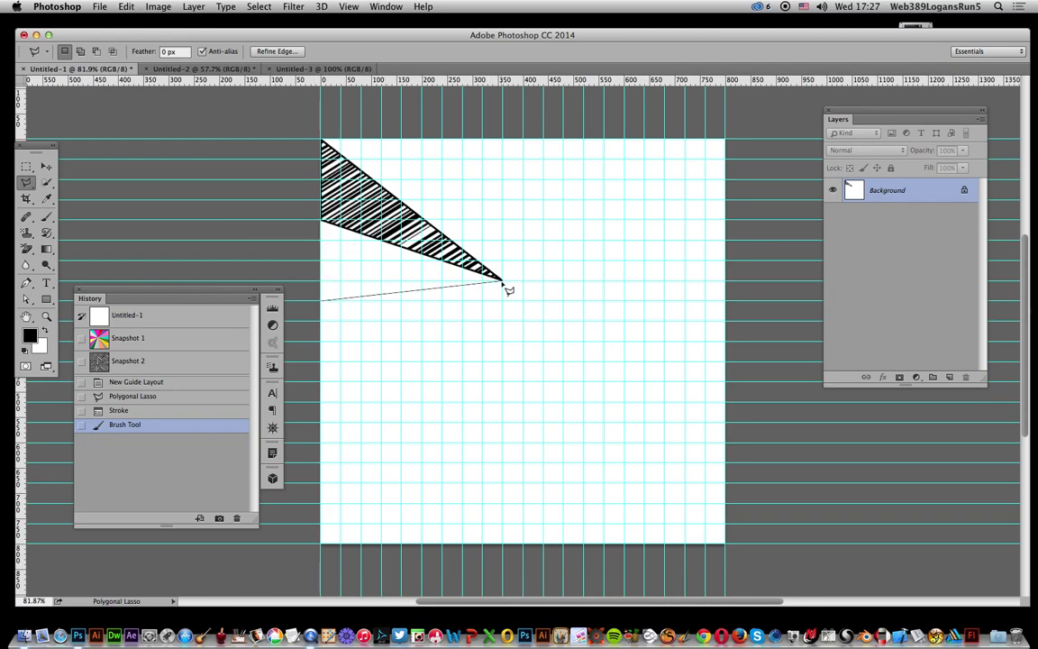
click(502, 280)
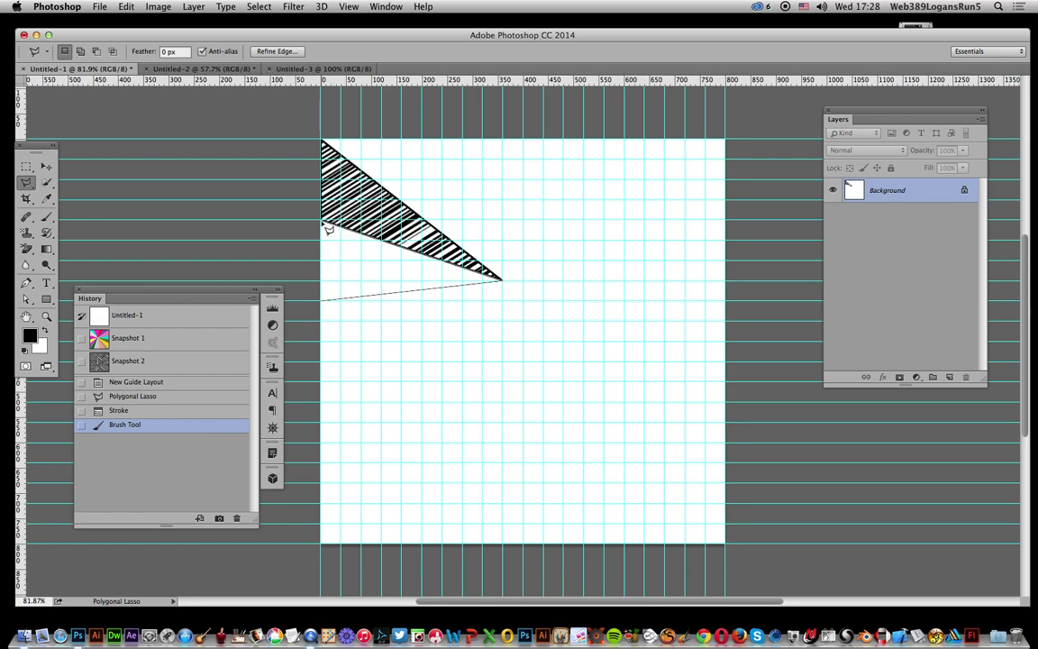
click(324, 304)
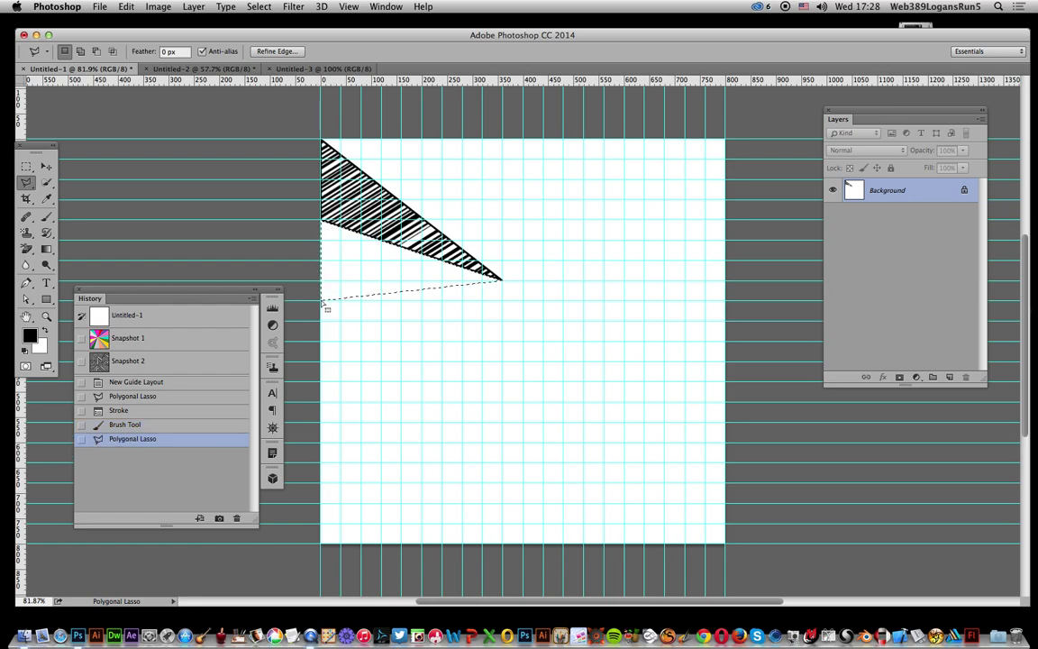
click(127, 6)
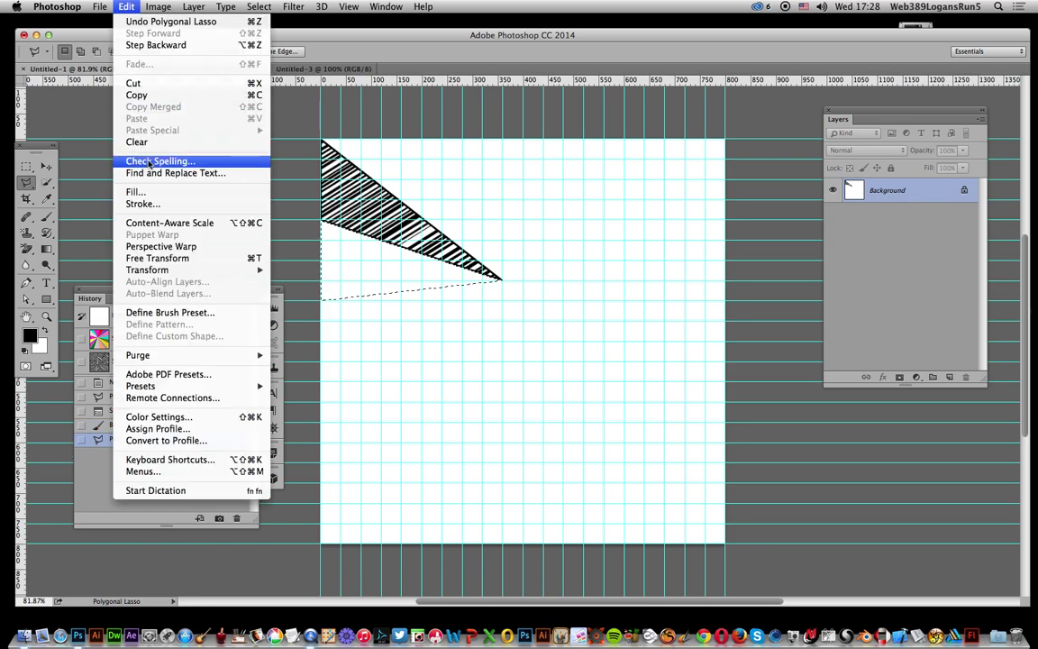
click(142, 204)
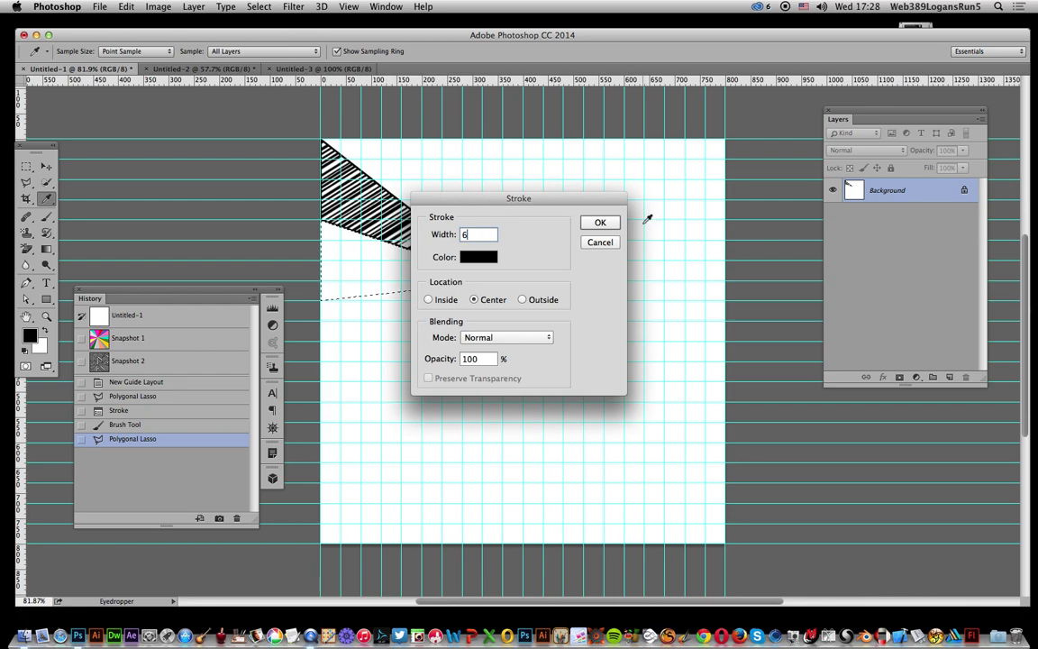
click(600, 222)
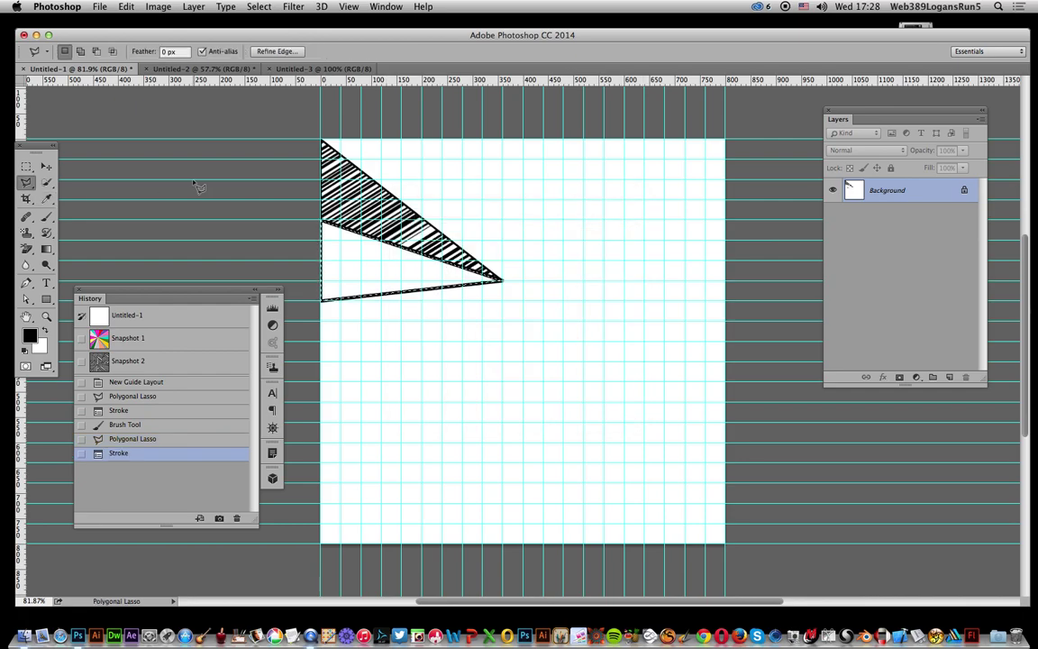
- Stamp the 1775 px hatch brush inside the new triangle
click(47, 216)
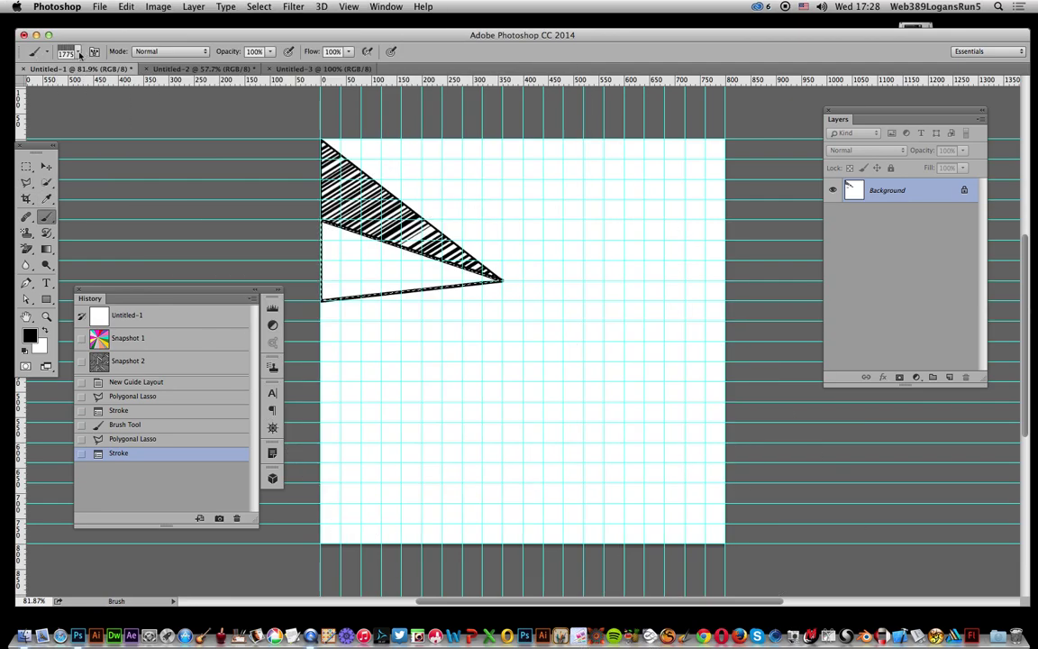
click(79, 54)
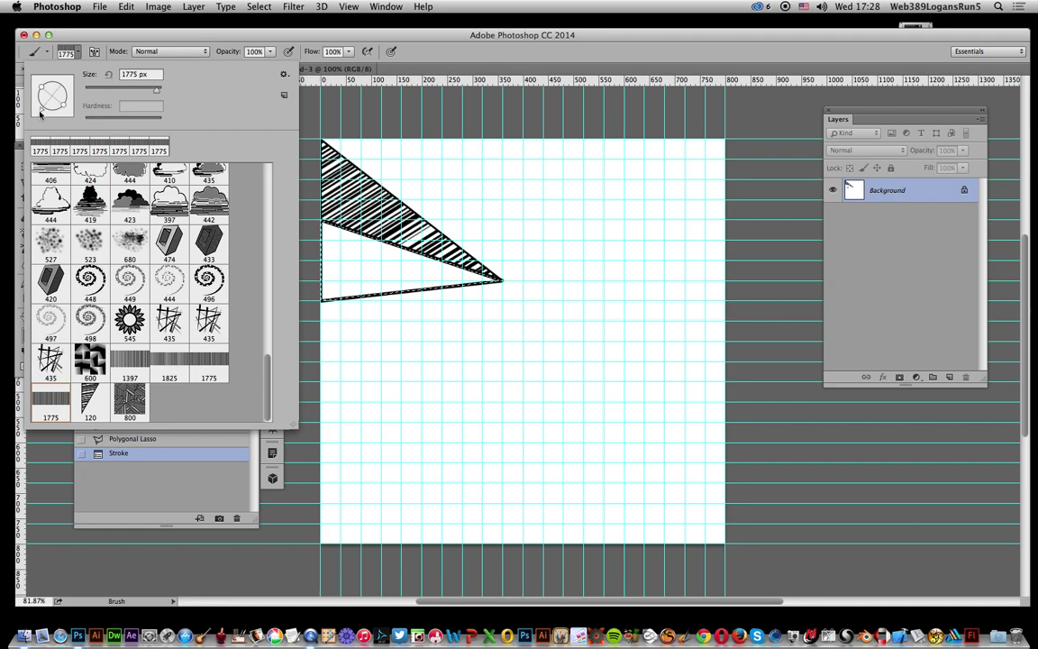
click(410, 289)
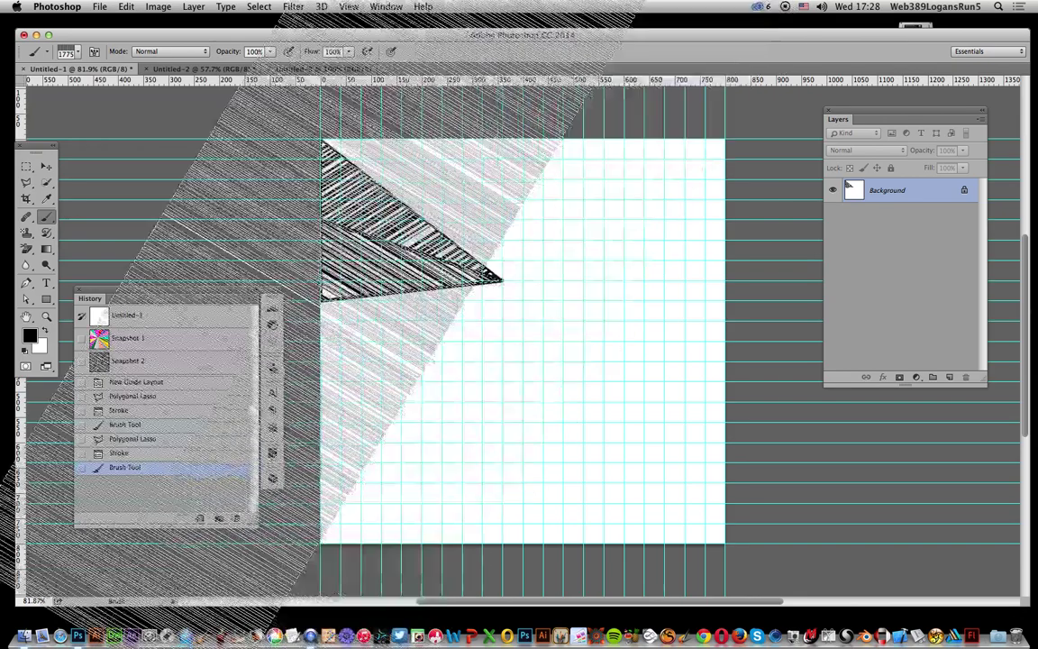
click(26, 182)
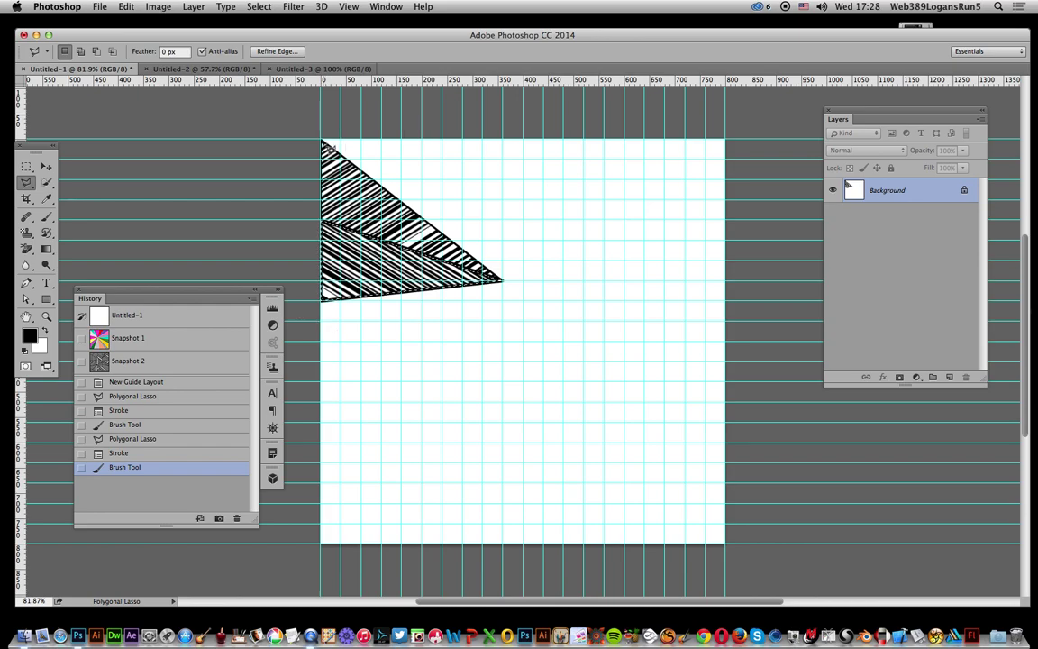
- Lasso a triangle along the canvas's top edge and stroke it with a 6 px black outline
click(443, 140)
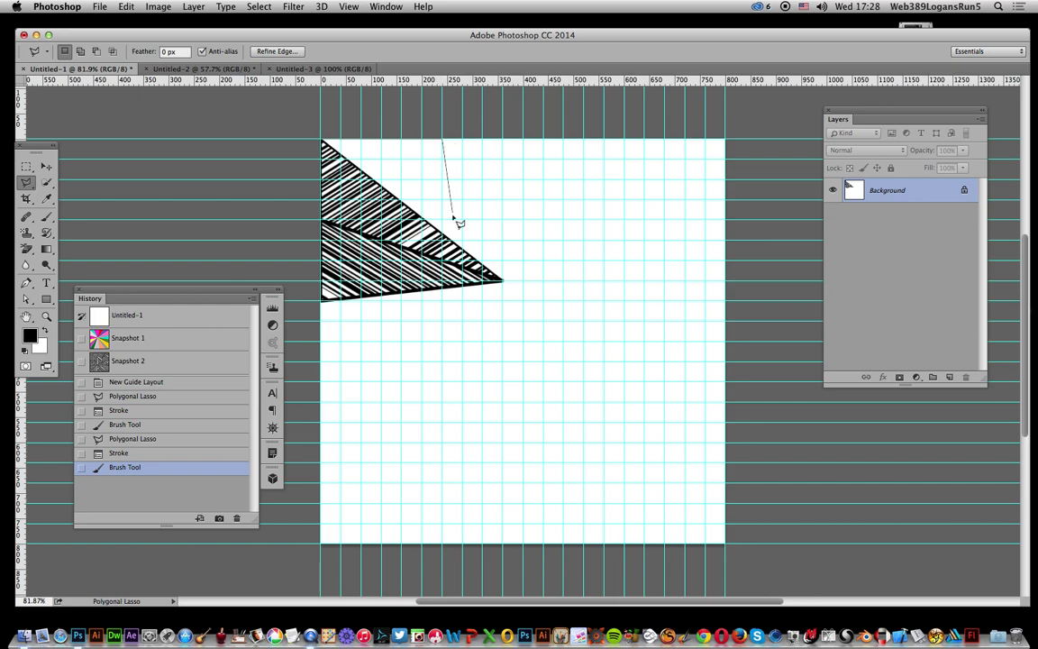
click(403, 200)
click(325, 142)
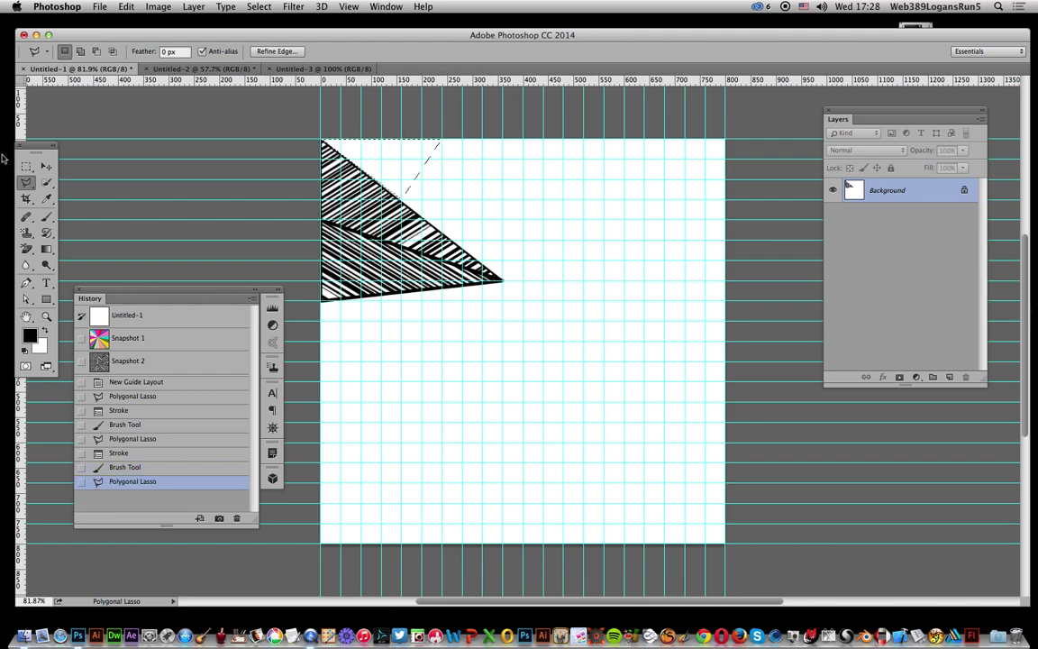
click(126, 6)
click(141, 205)
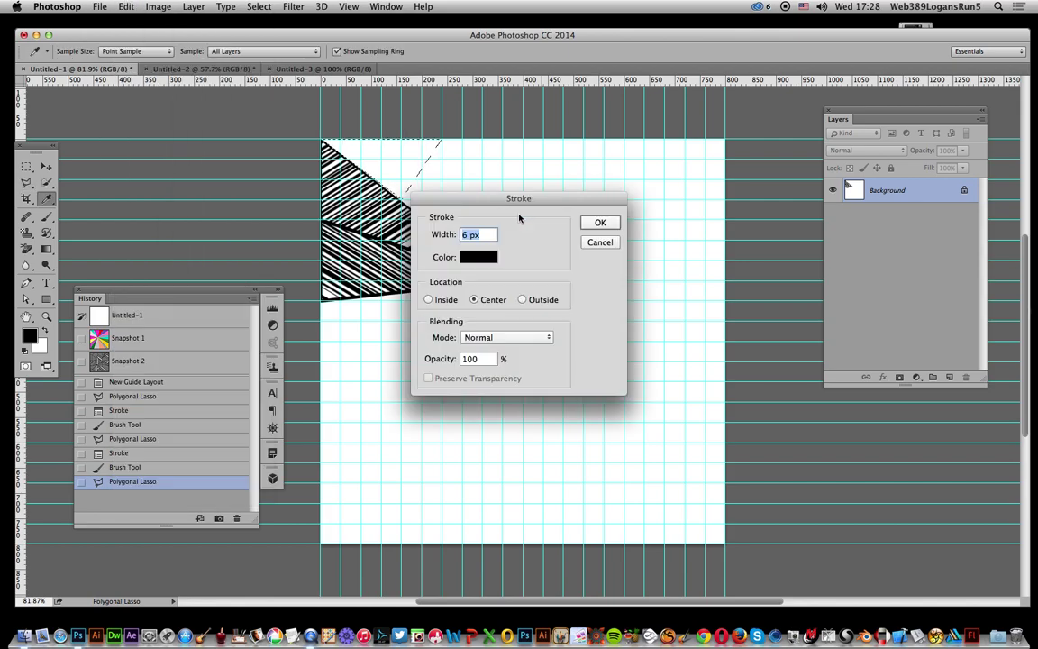
click(596, 223)
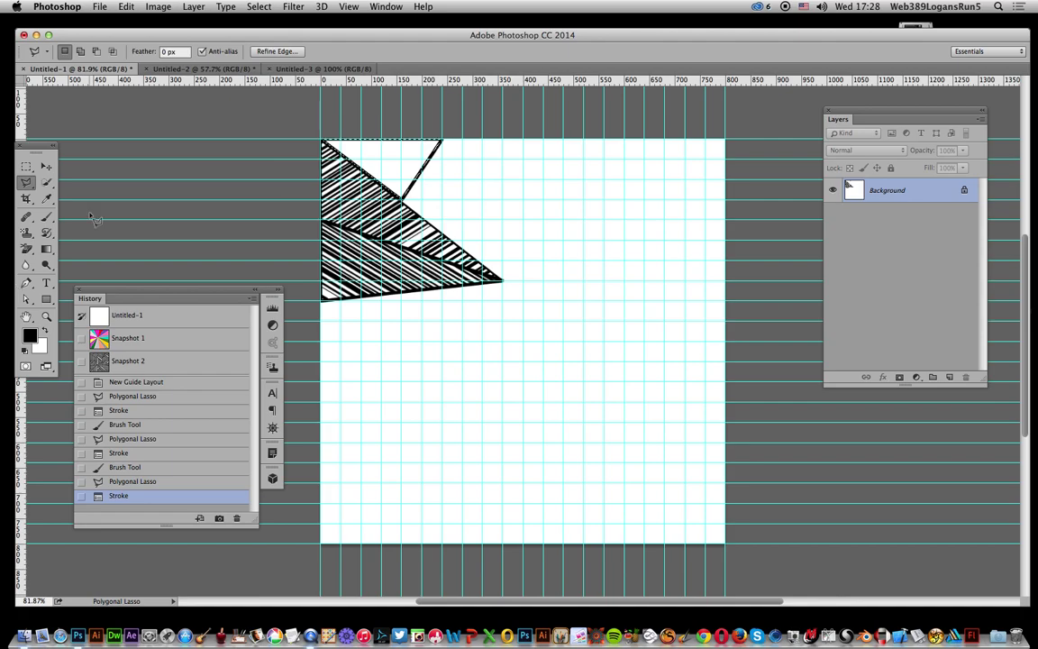
- Paint hatch lines into the top triangle with the hatch brush
click(45, 219)
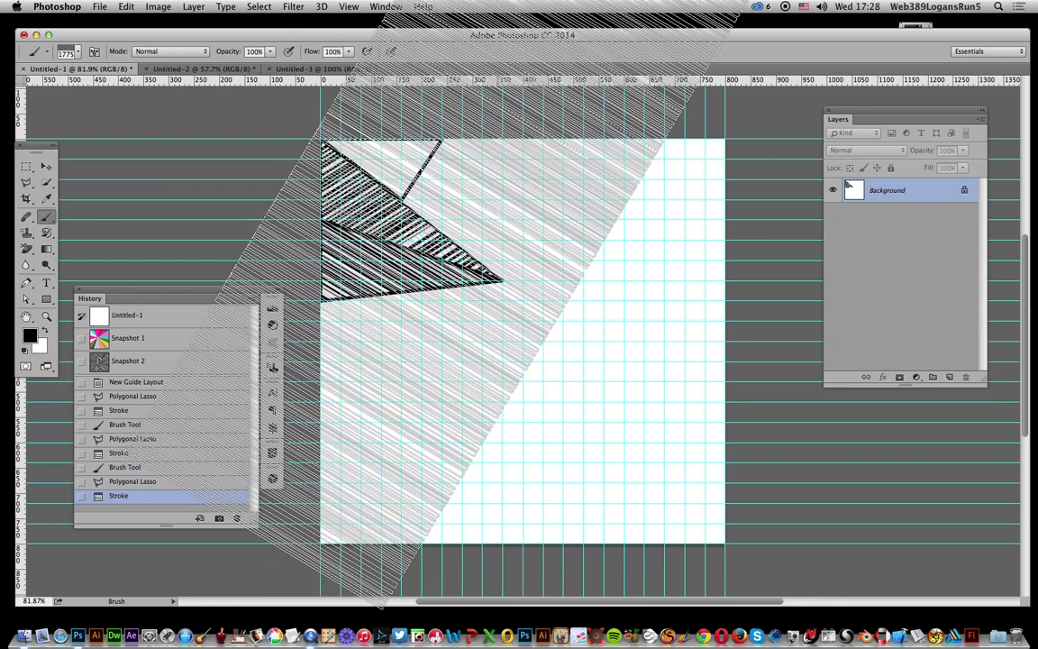
click(77, 53)
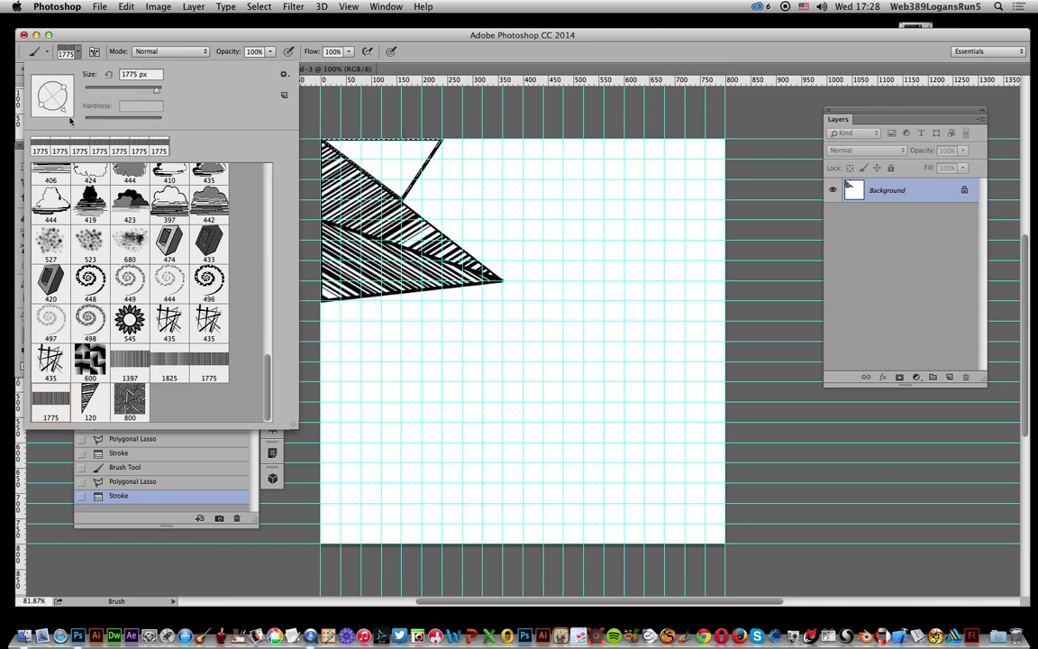
click(418, 177)
click(418, 177)
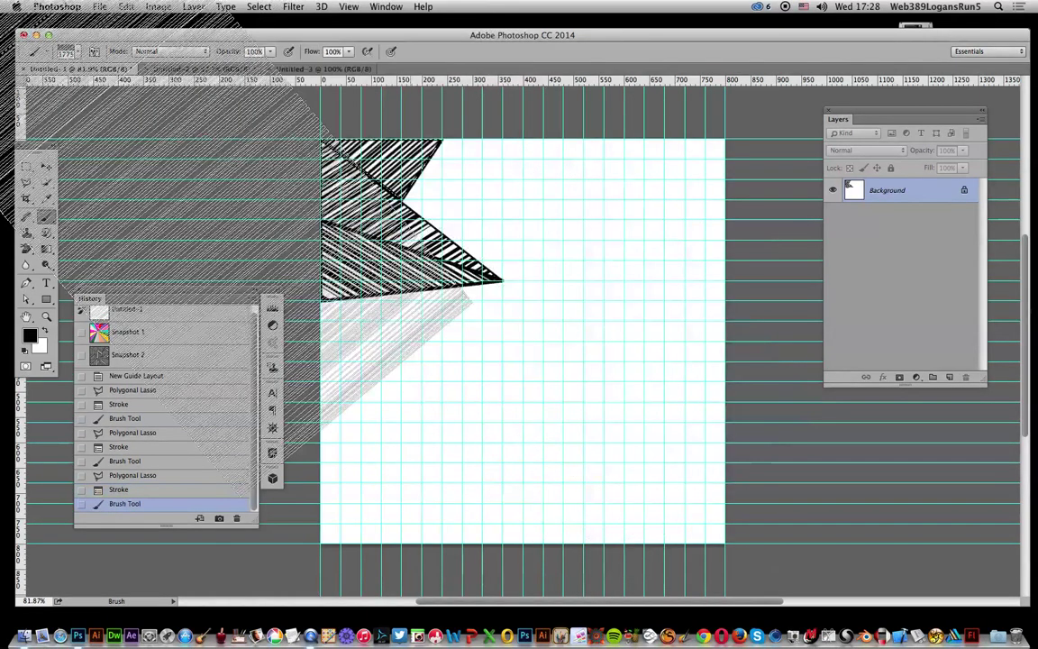
- Undo the last brush strokes with Undo and Step Backward, then repaint the hatching
click(126, 8)
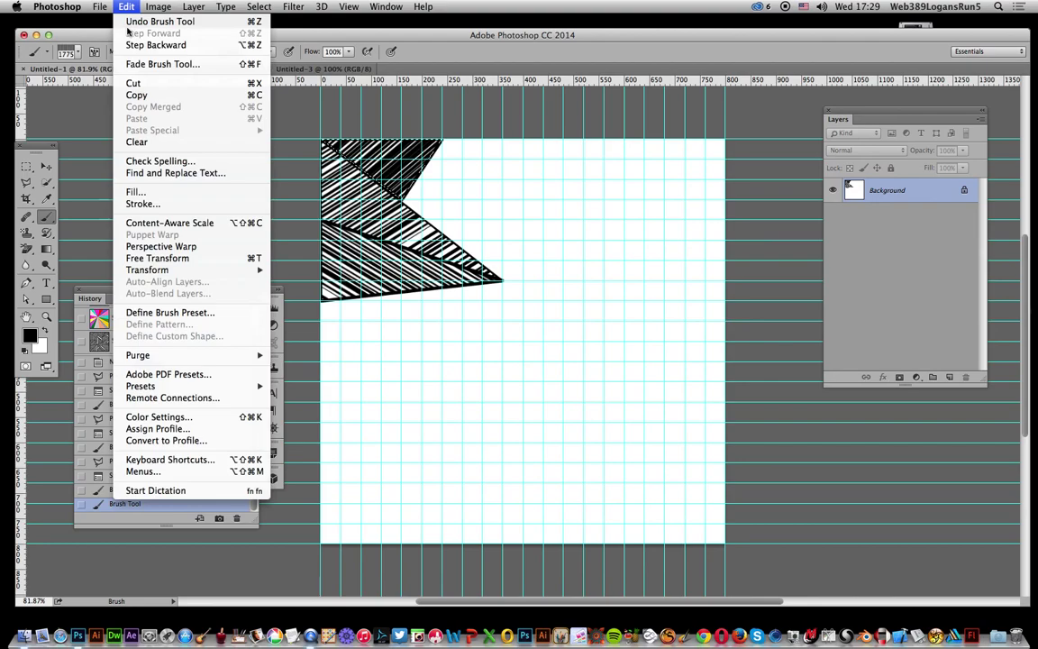
click(129, 23)
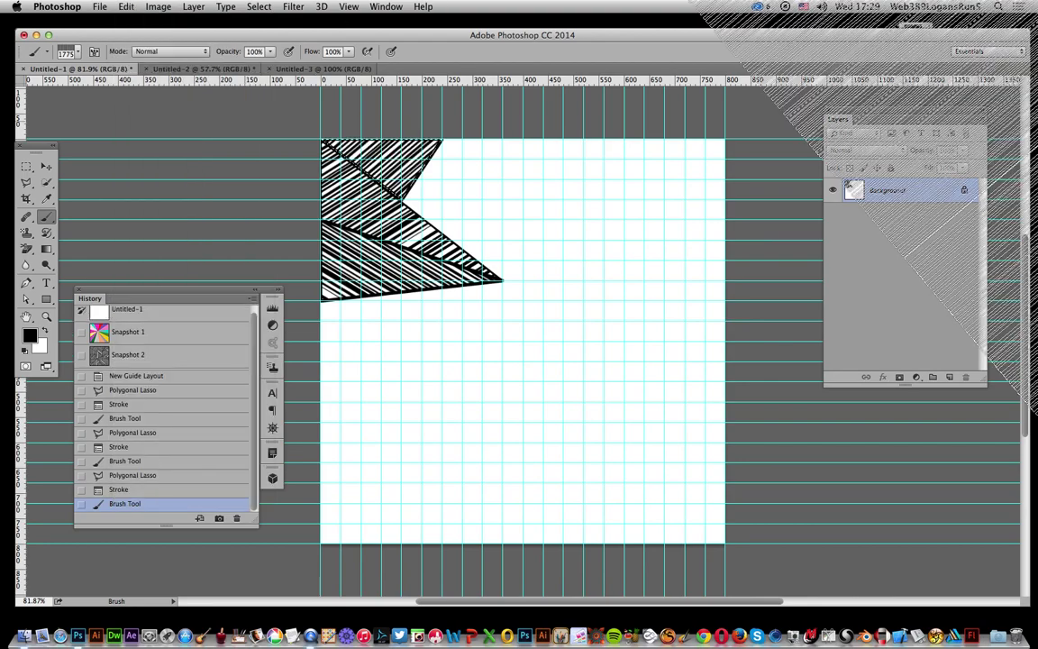
click(126, 7)
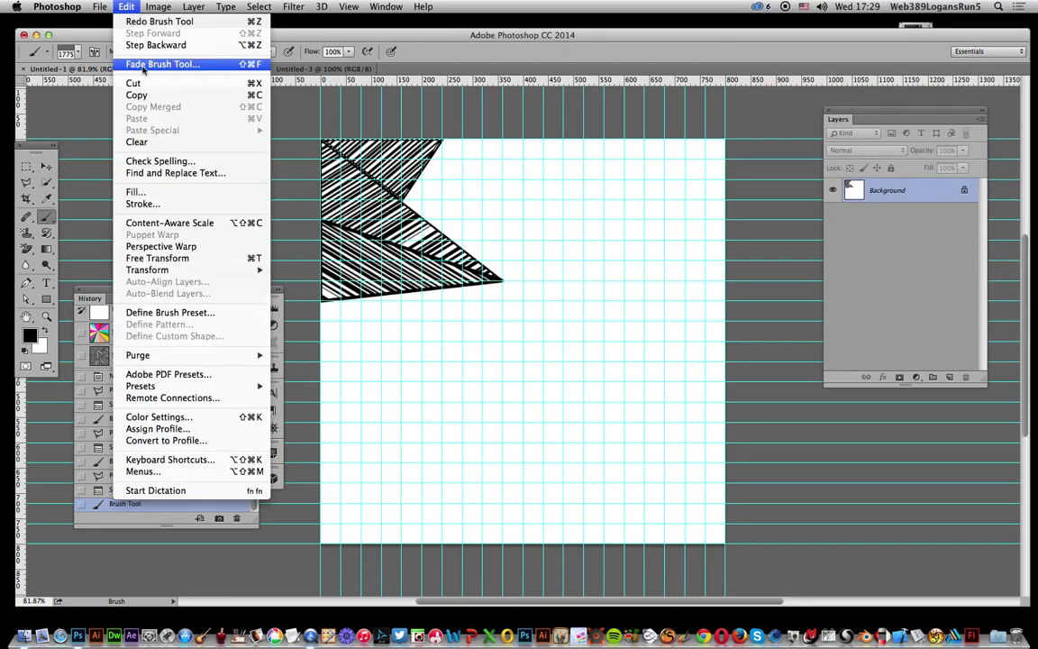
click(156, 45)
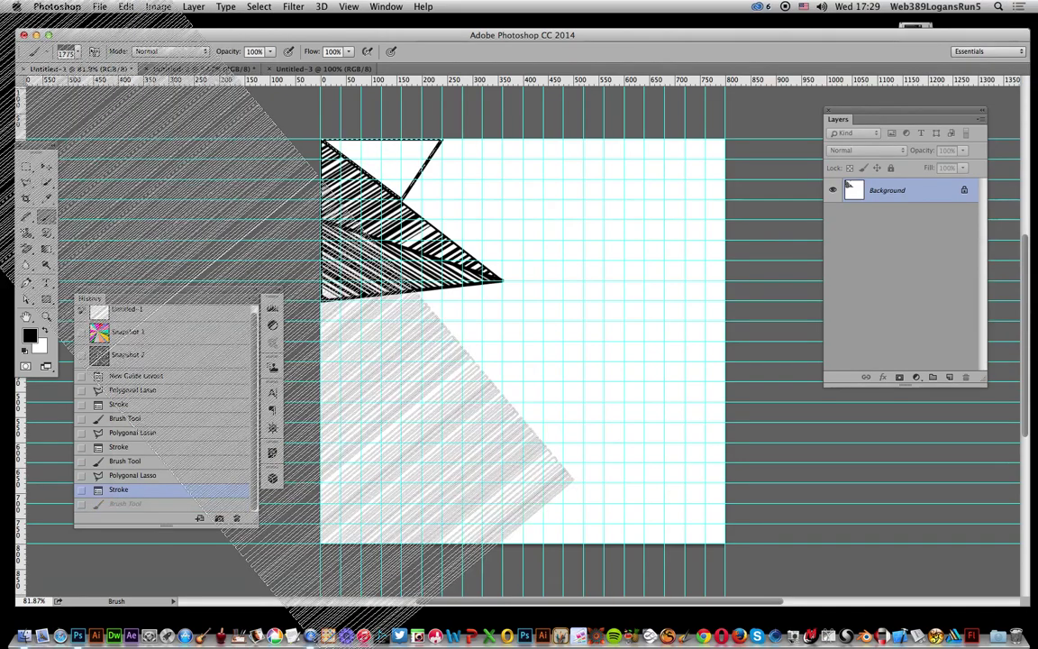
click(79, 54)
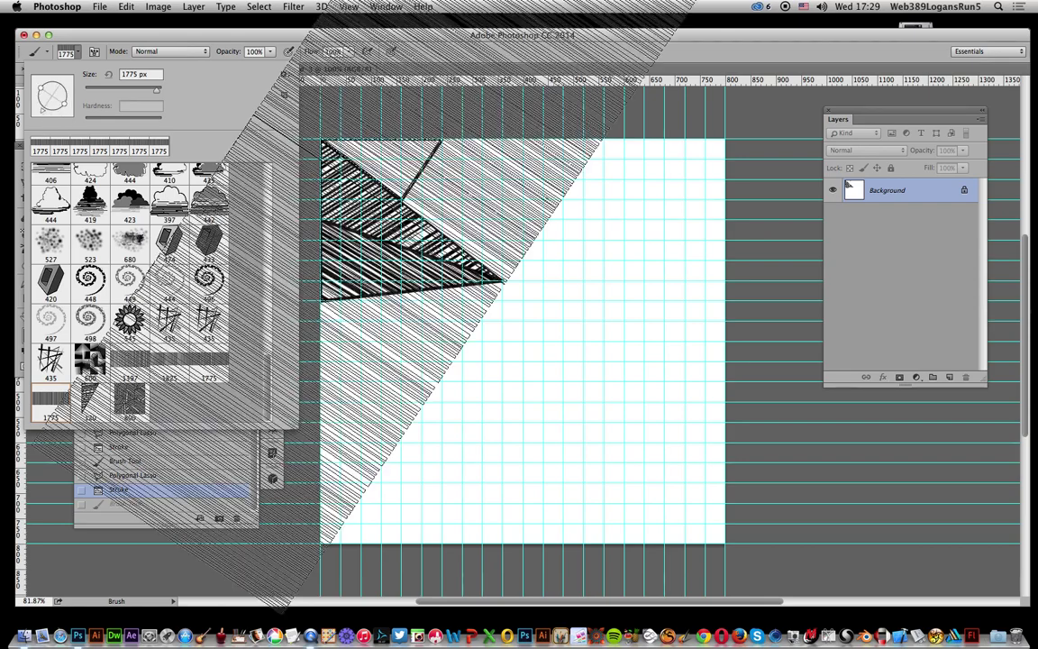
click(451, 197)
click(452, 197)
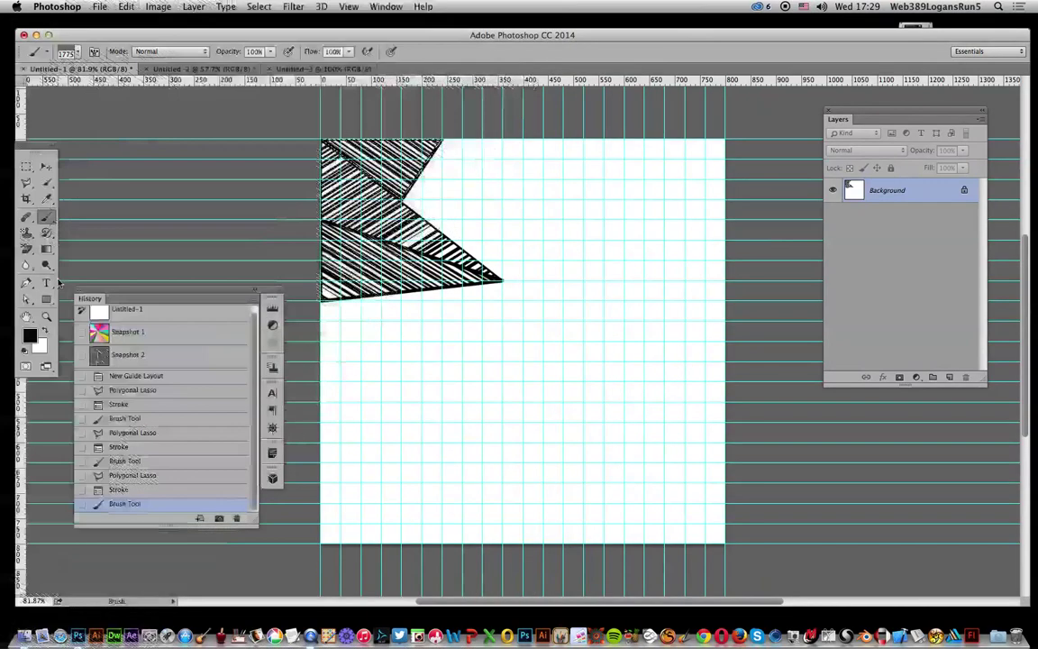
- Lasso a triangle from the bottom-left corner to the wedge's tip and stroke it at 6 px black
key(l)
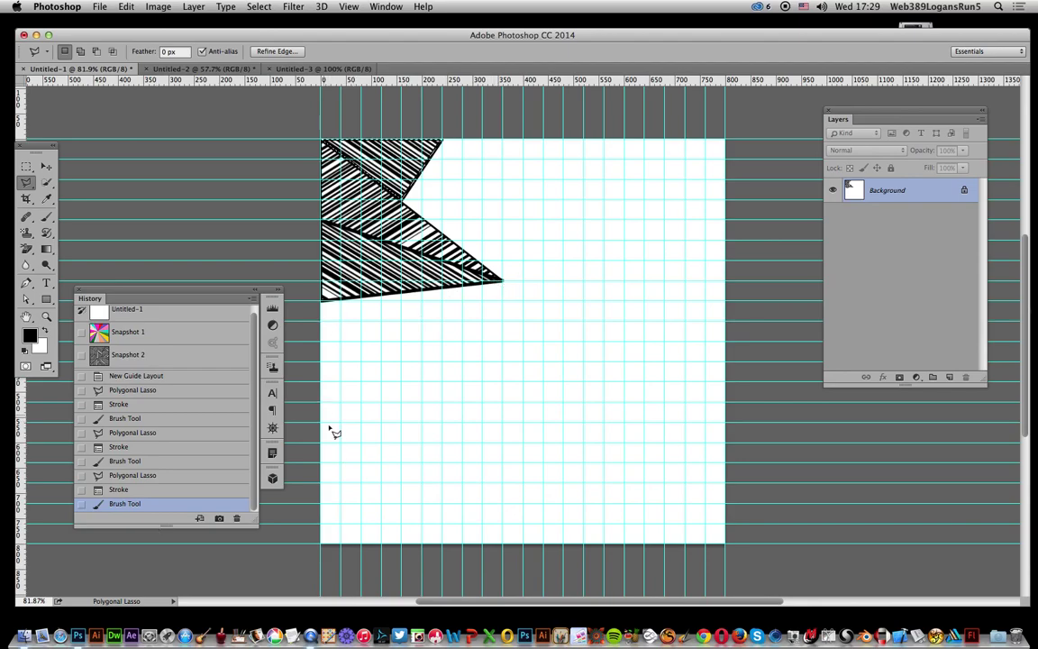
click(326, 551)
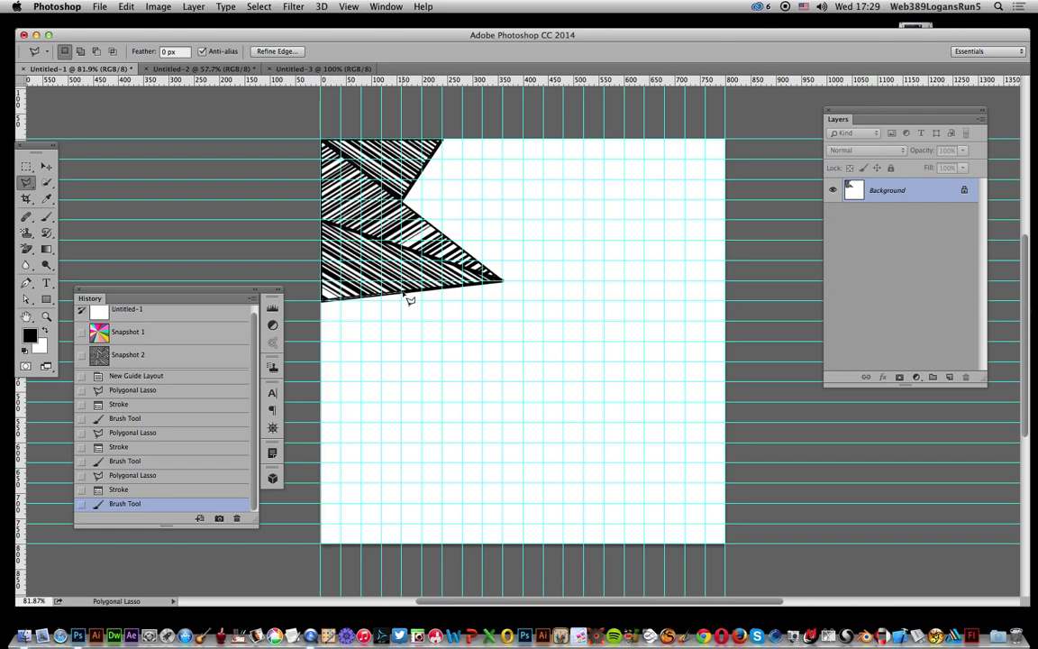
click(502, 282)
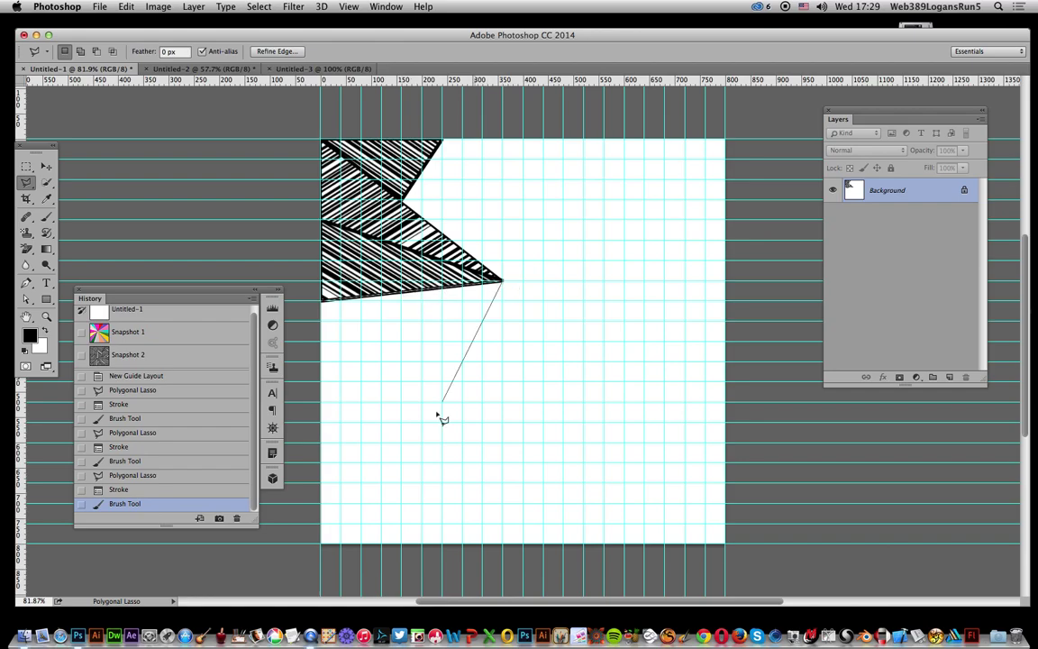
click(323, 543)
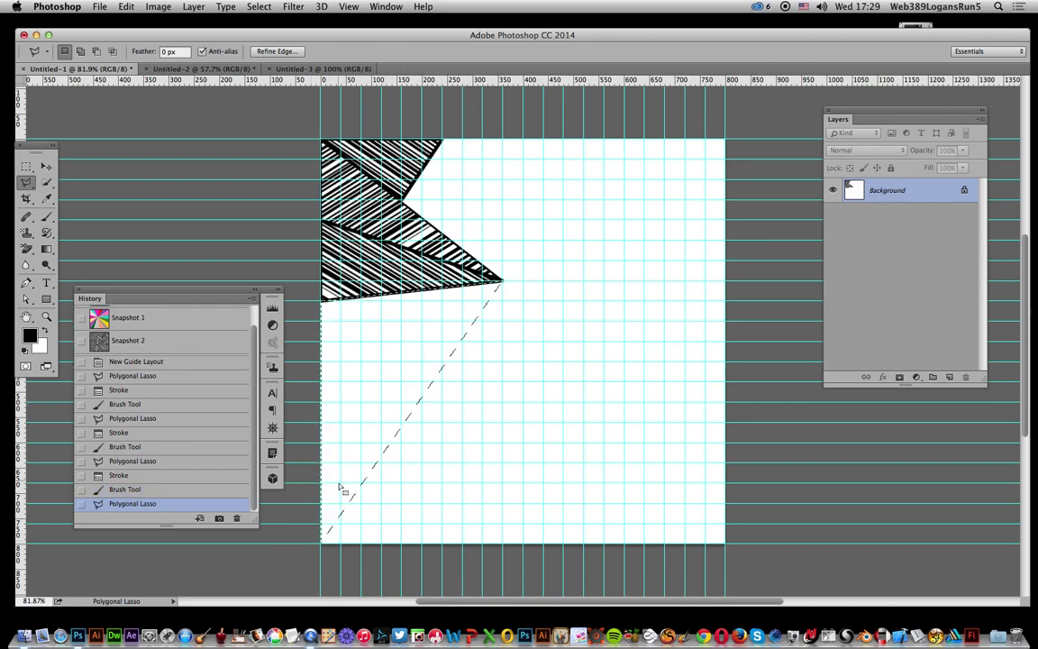
click(127, 6)
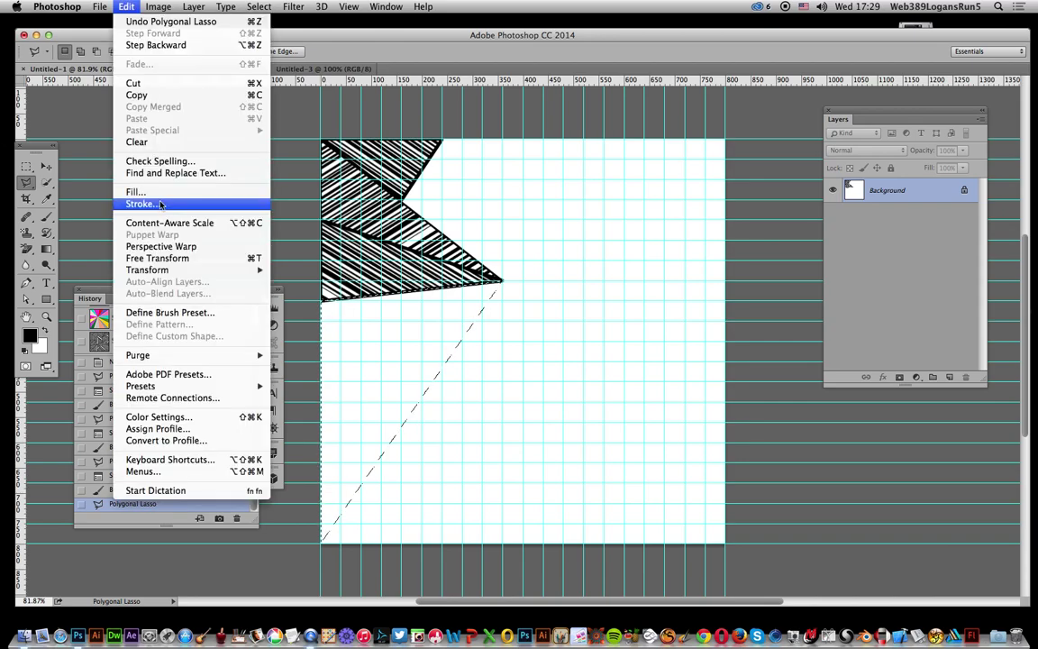
click(135, 201)
click(605, 223)
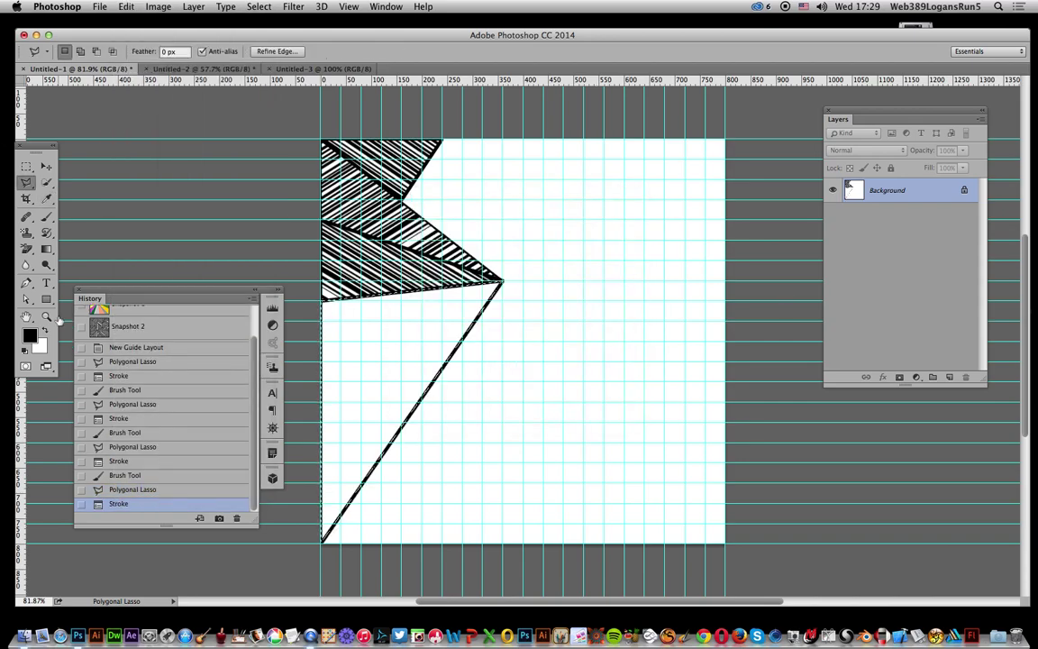
click(46, 217)
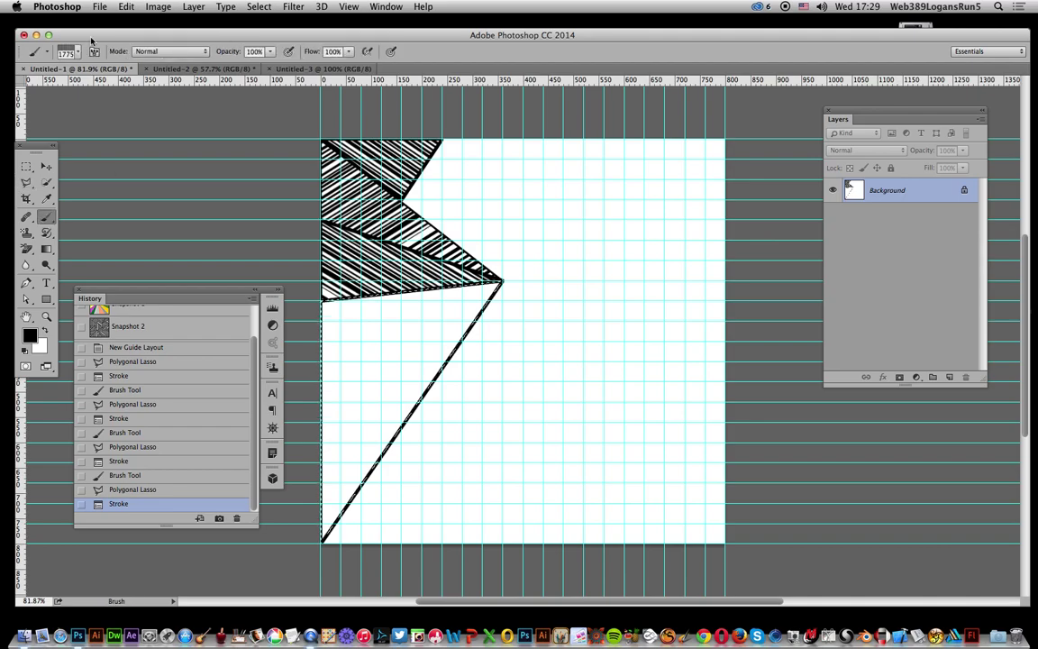
- Rotate the hatch brush upright and fill the bottom-left triangle with vertical hatch lines
click(75, 53)
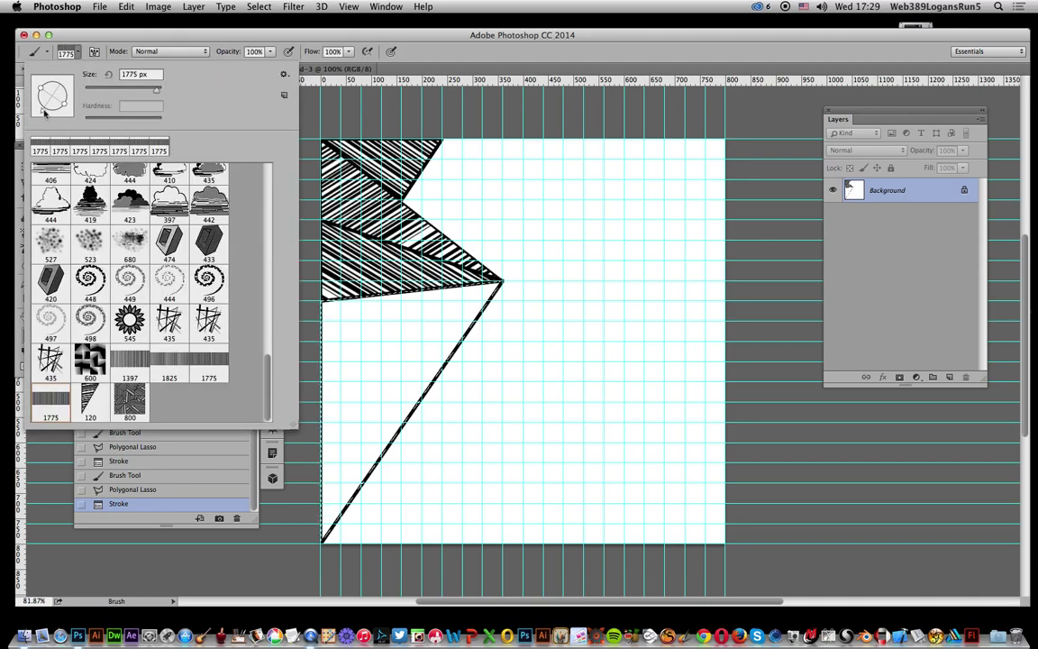
drag(44, 113, 32, 98)
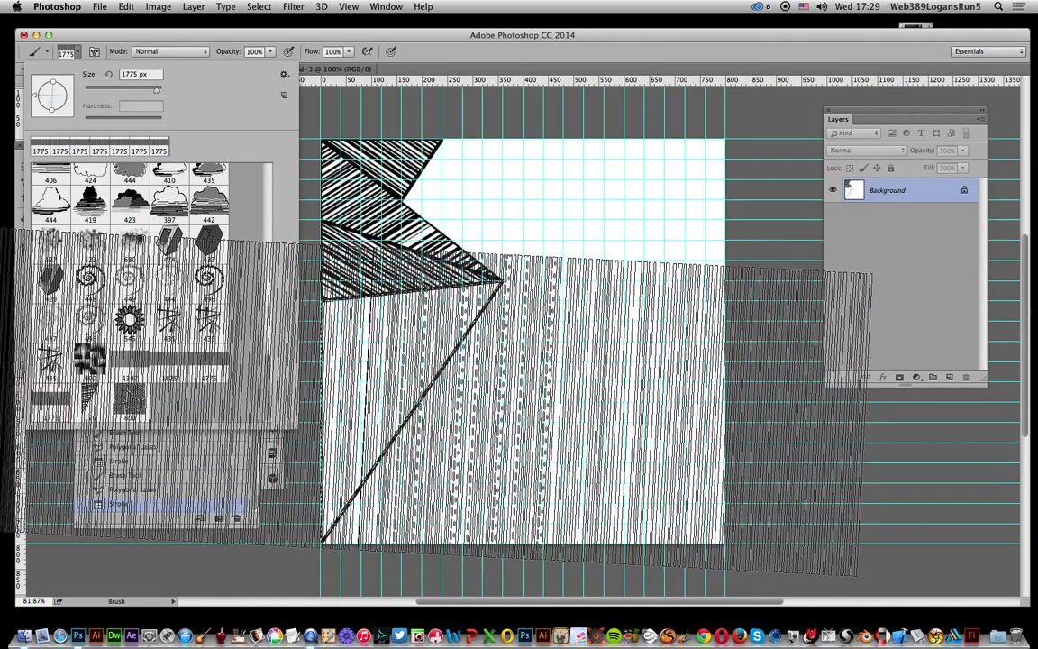
click(418, 357)
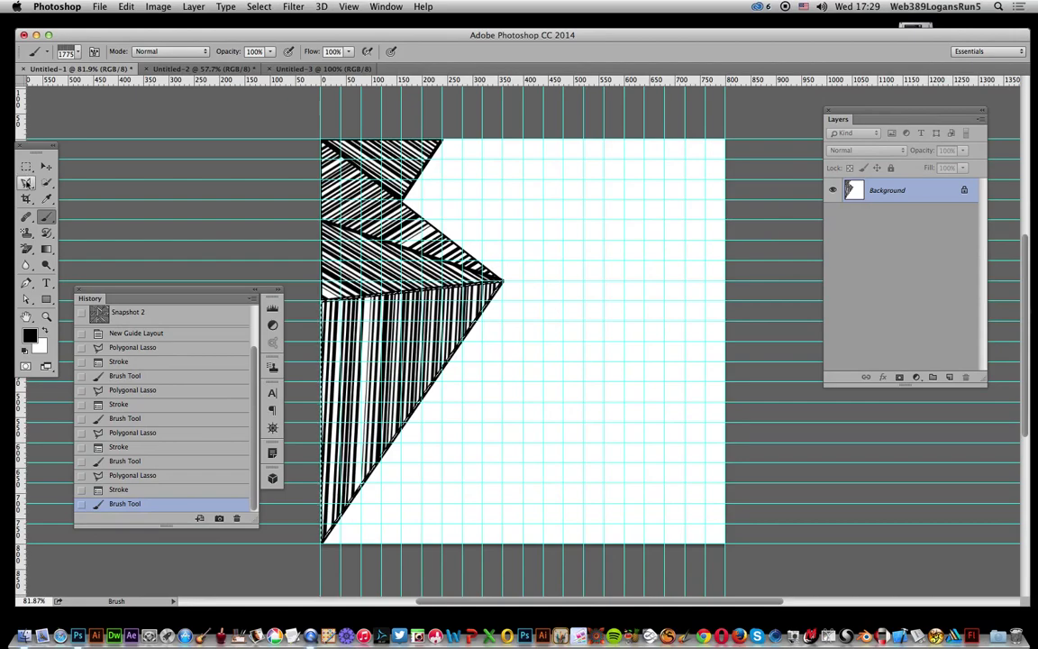
click(26, 182)
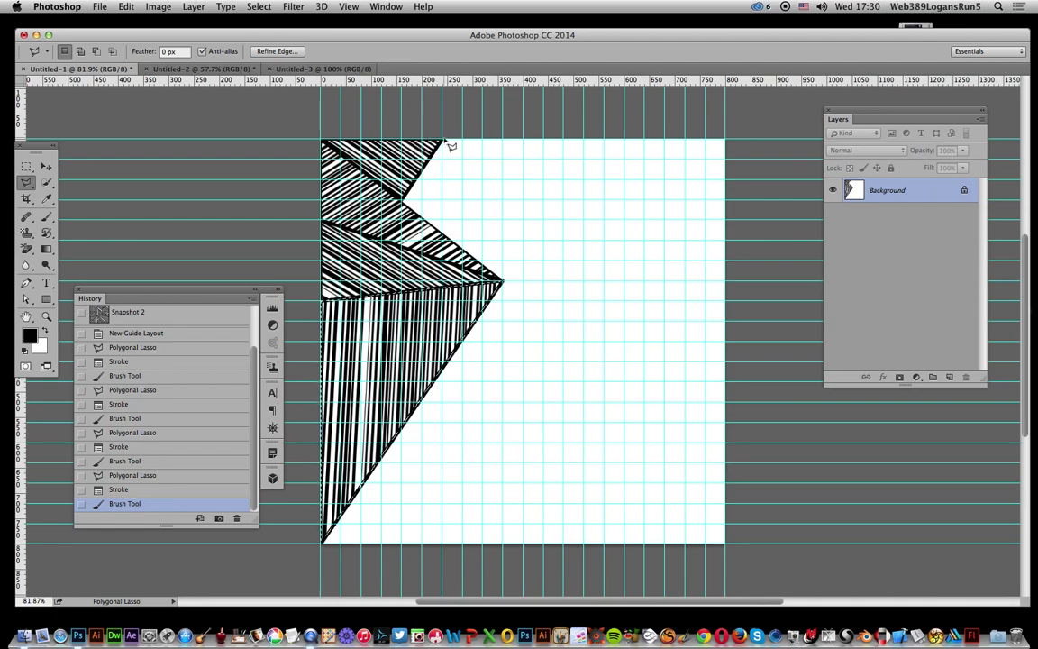
- Lasso a four-sided piece reaching the bottom edge and stroke it with a 6 px outline
click(441, 544)
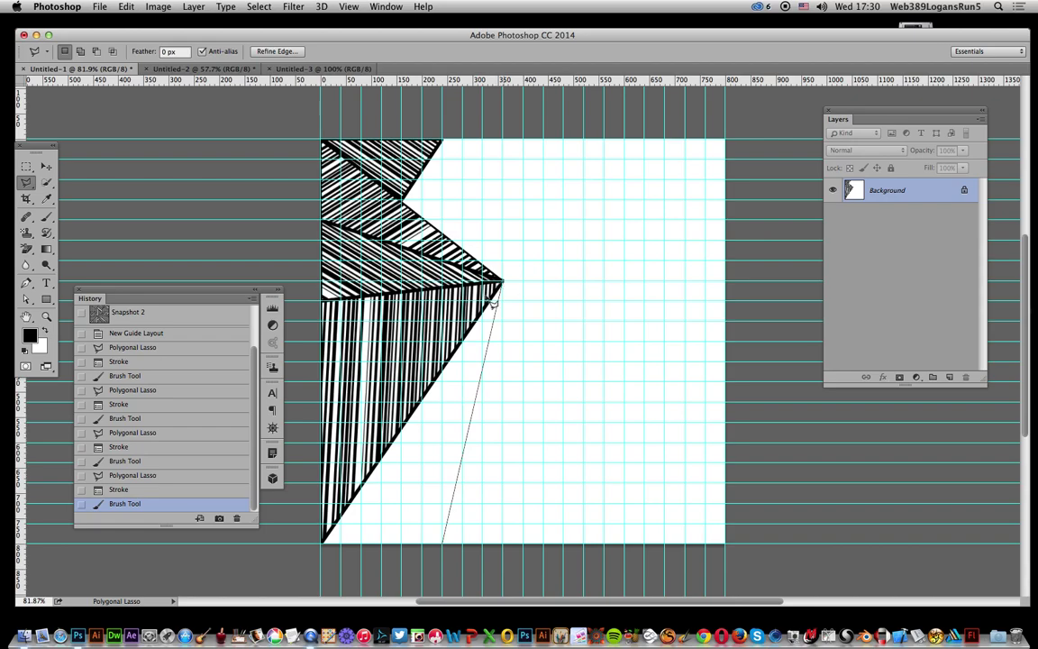
click(443, 545)
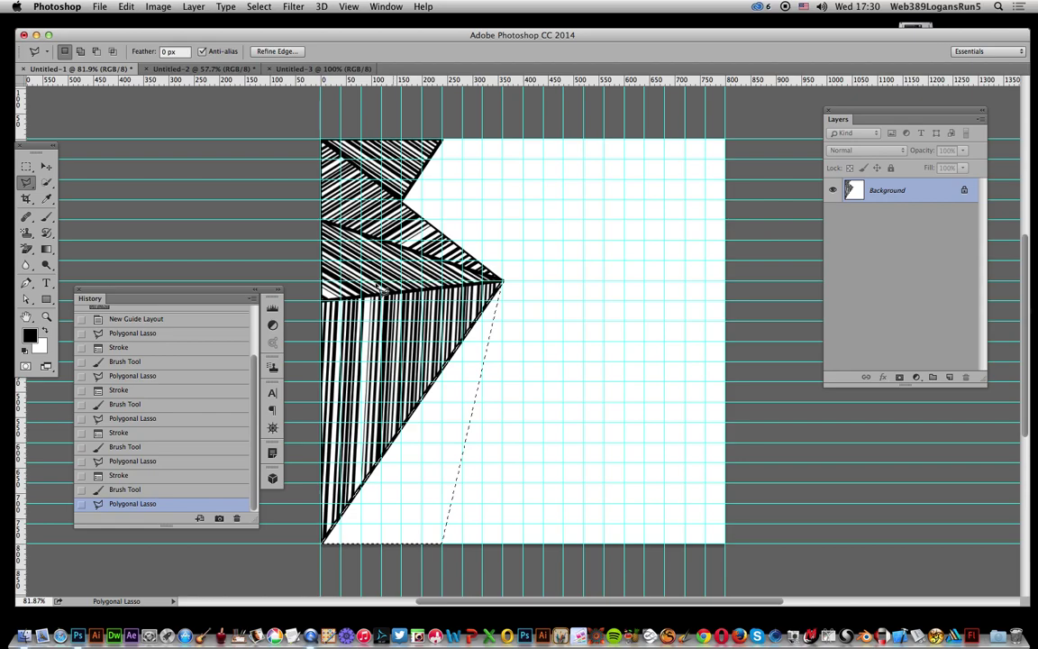
click(121, 9)
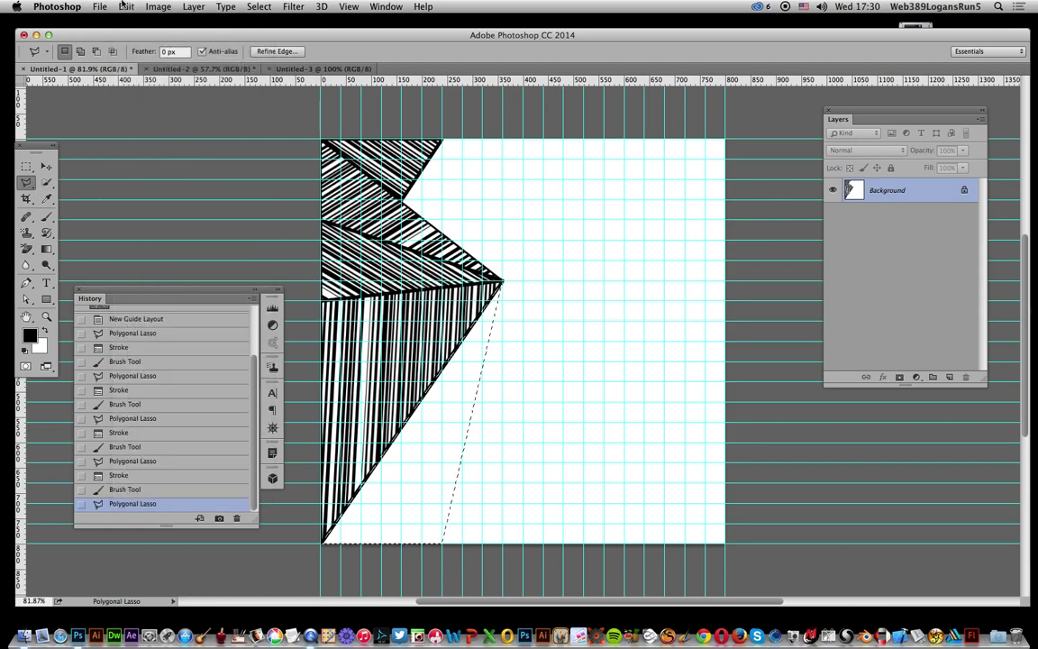
click(144, 204)
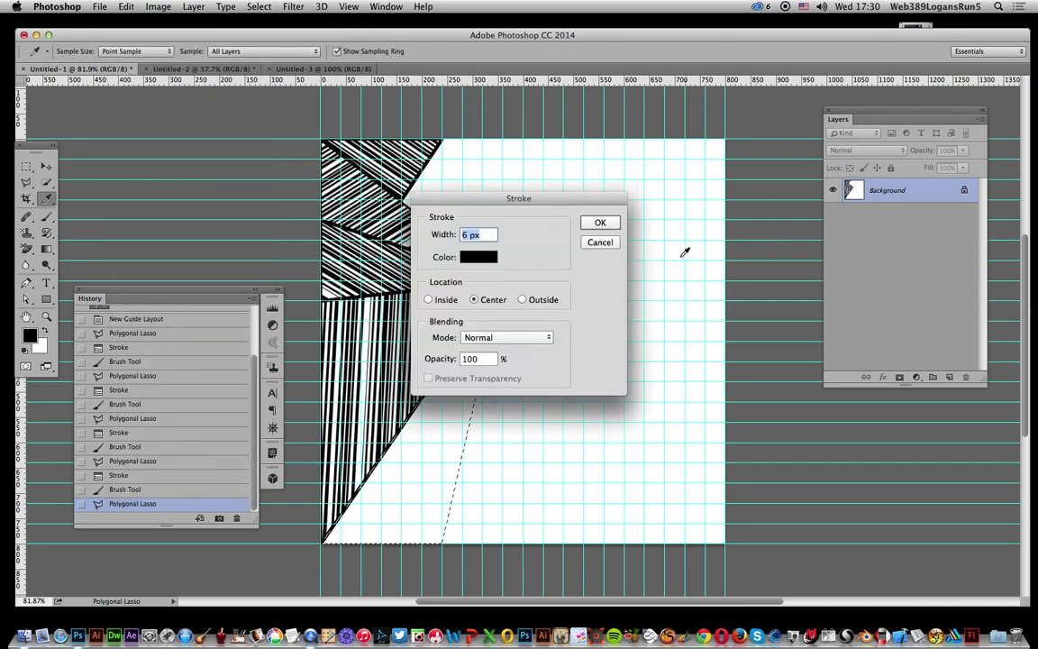
click(601, 224)
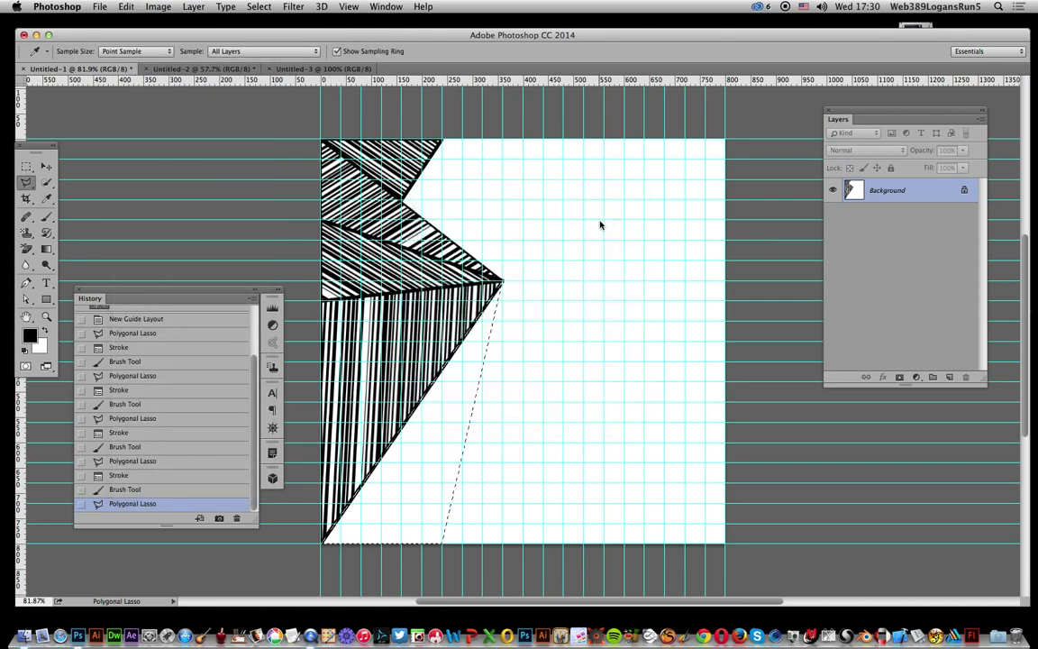
- Rotate the hatch brush to a diagonal angle and stamp diagonal hatching inside the selection
click(48, 219)
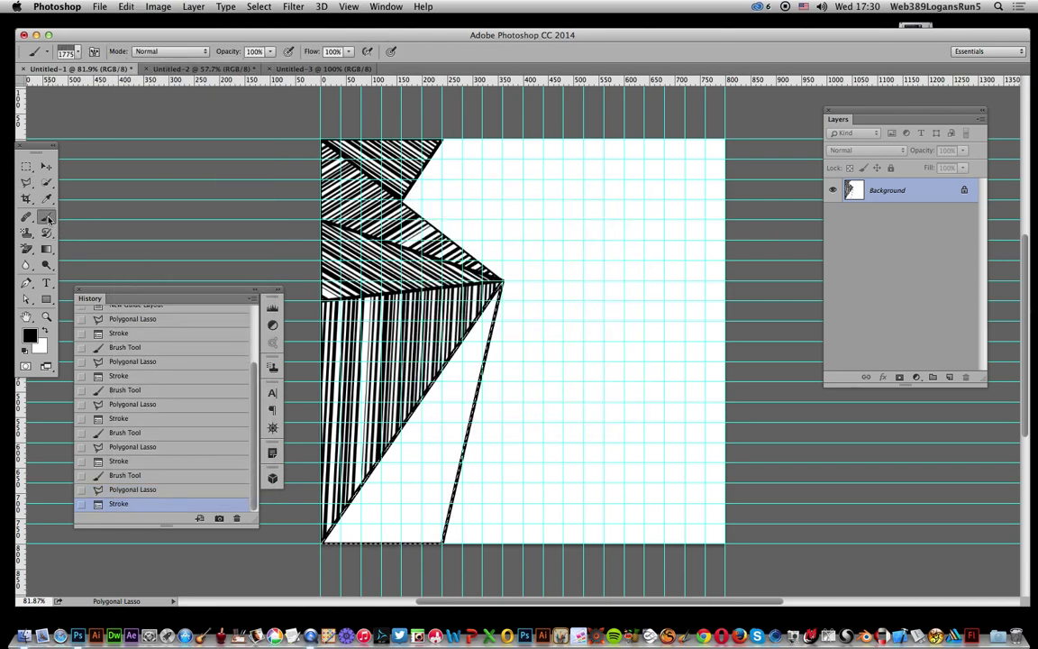
click(79, 52)
drag(42, 110, 40, 79)
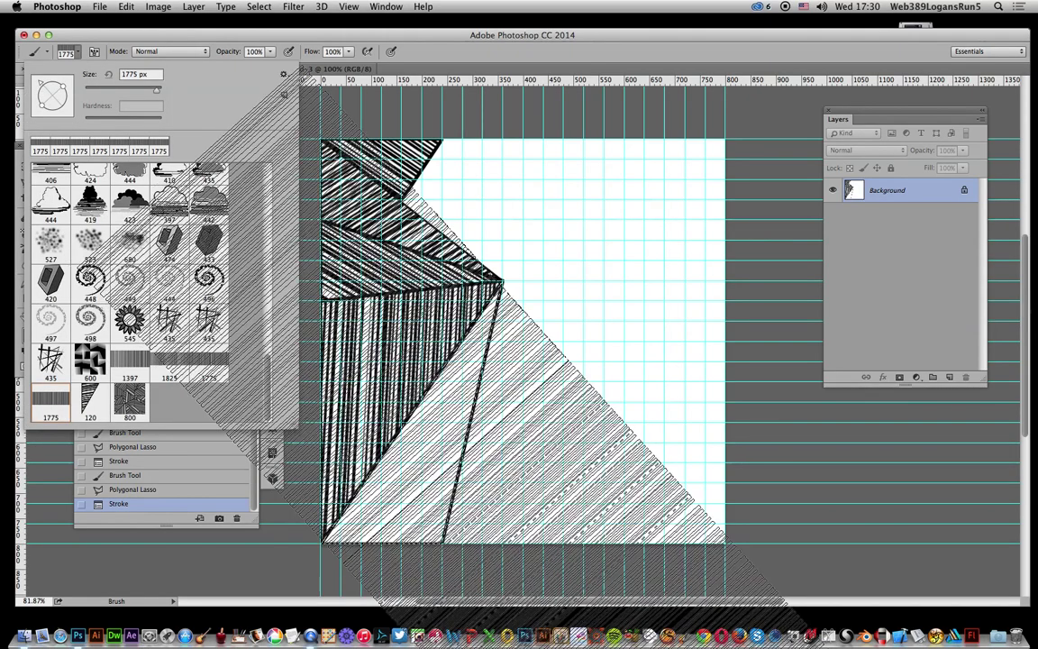
click(491, 503)
click(491, 502)
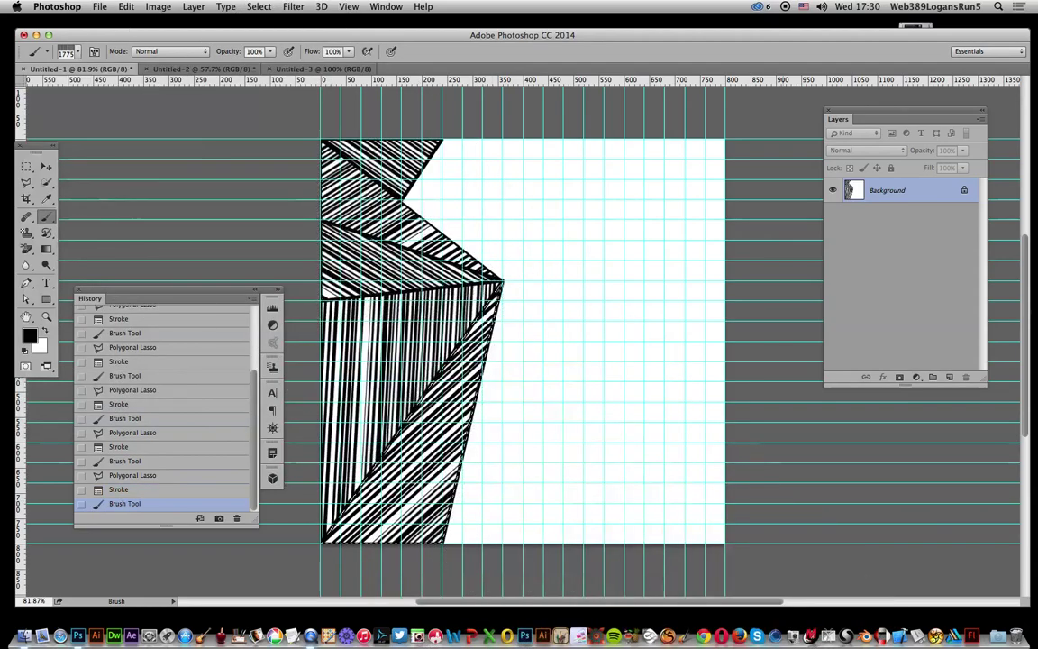
click(27, 181)
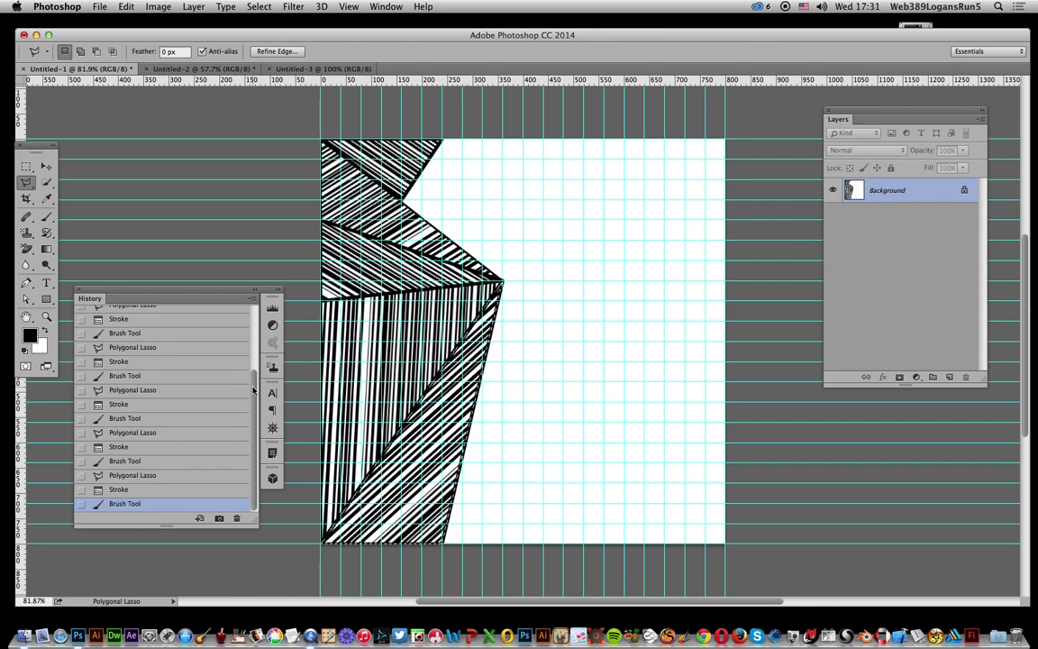
scroll(163, 371, up, 10)
- Restore the full hatched tile from Snapshot 2 and define it as the pattern 'Pattern 41'
click(163, 368)
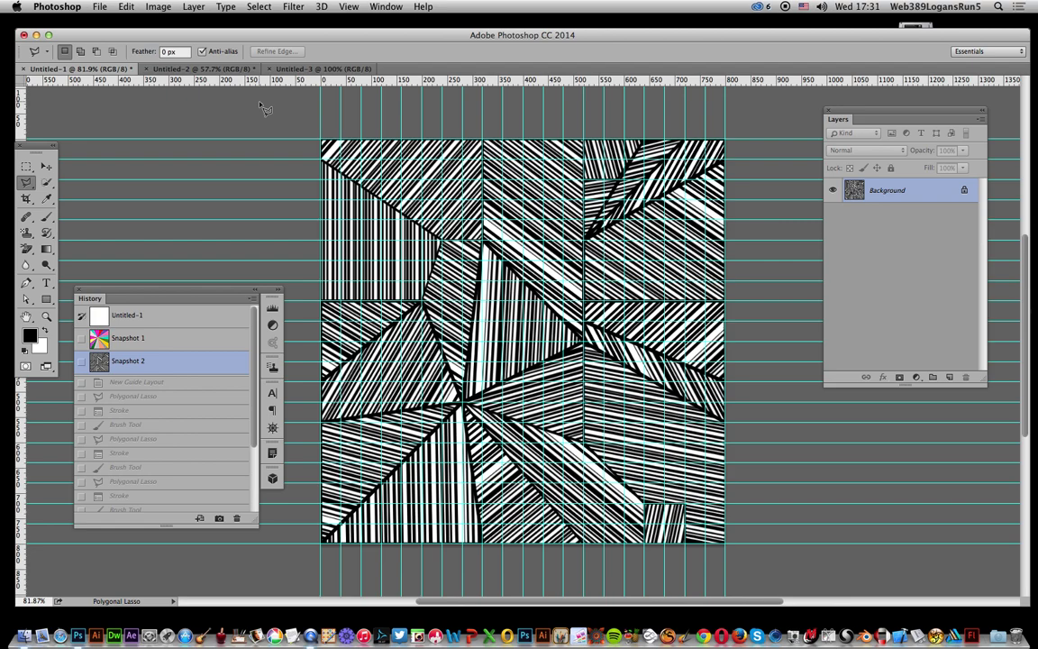
click(125, 6)
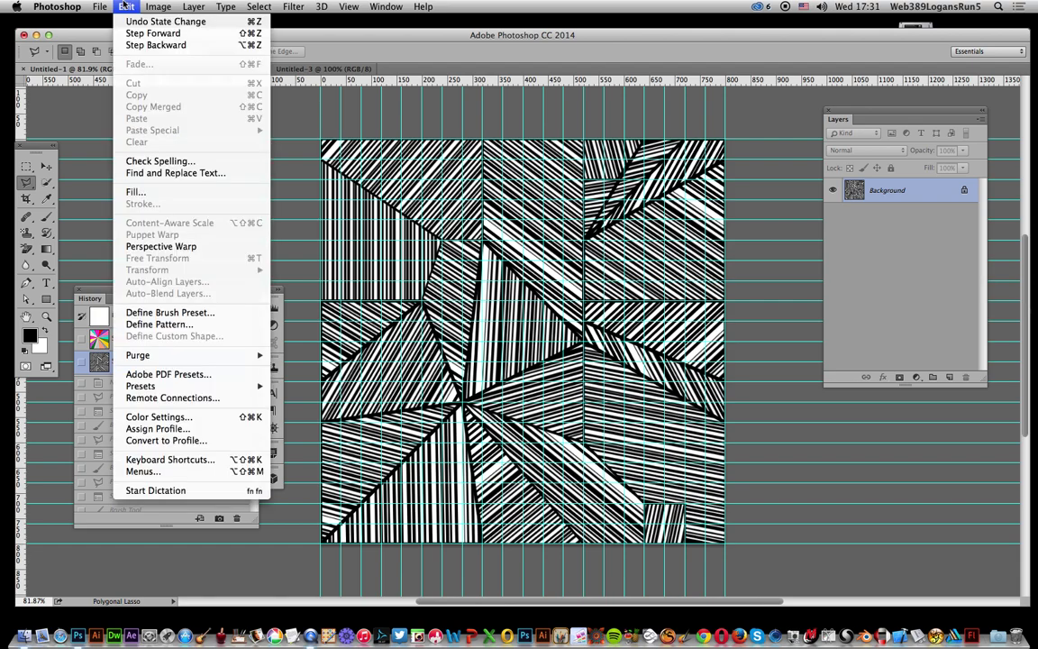
click(191, 323)
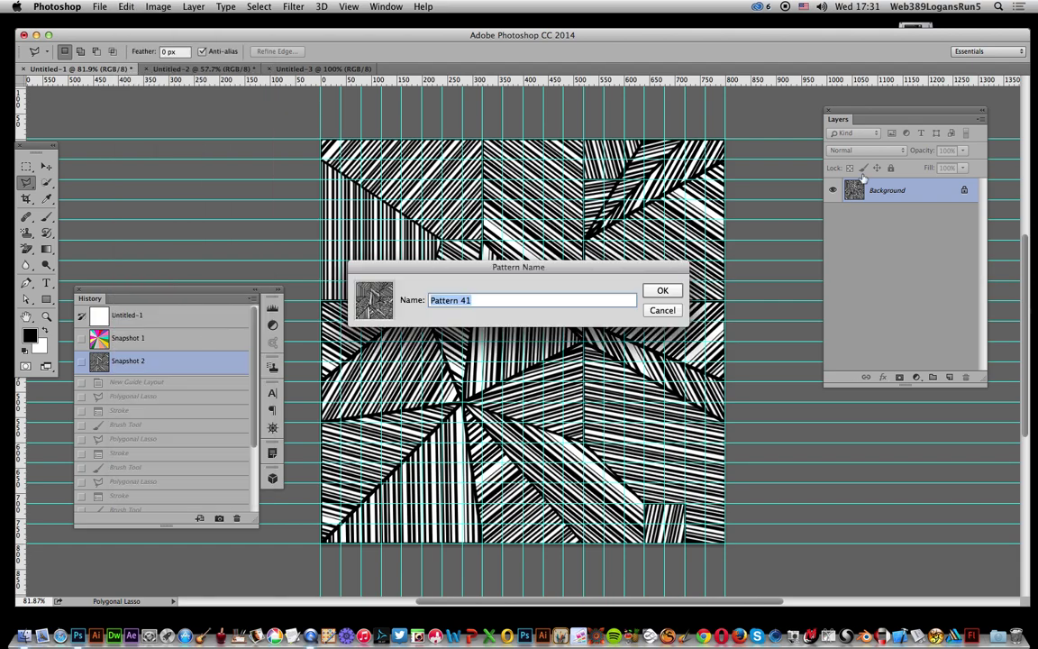
click(662, 290)
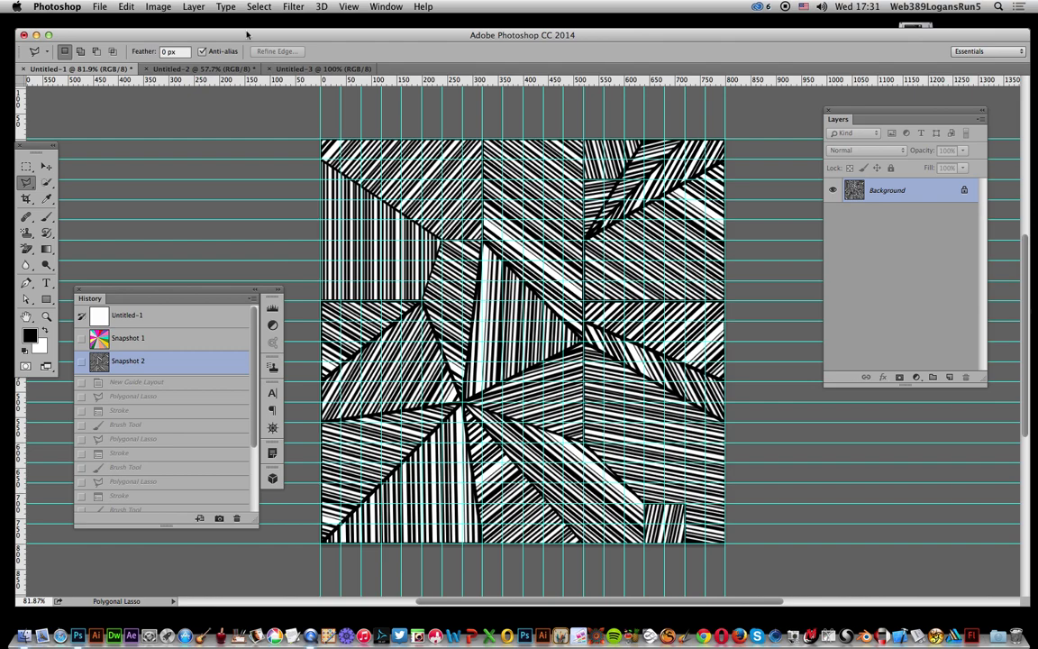
click(311, 68)
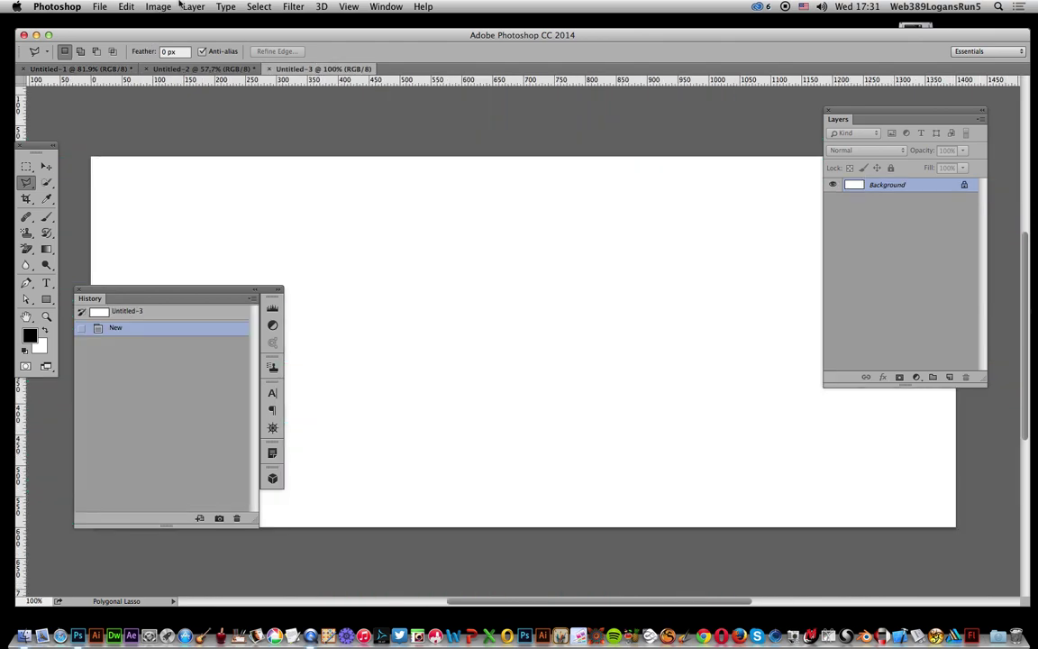
- Add a Pattern Fill layer of the hatched tile at 50% scale, shifting the tiles' position
click(194, 6)
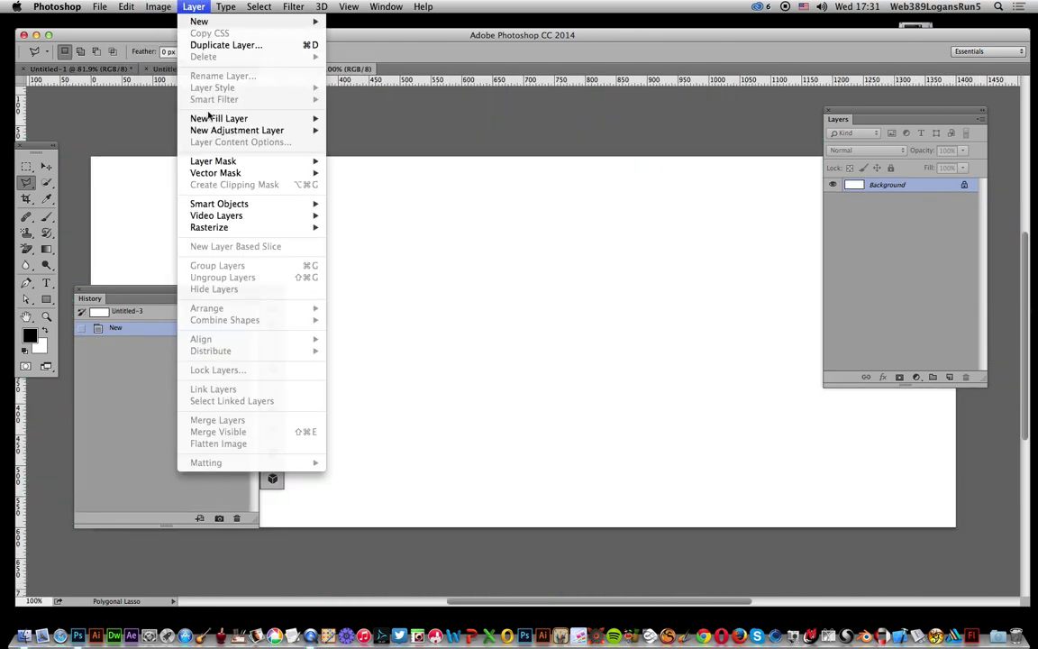
mouse_move(208, 116)
click(358, 143)
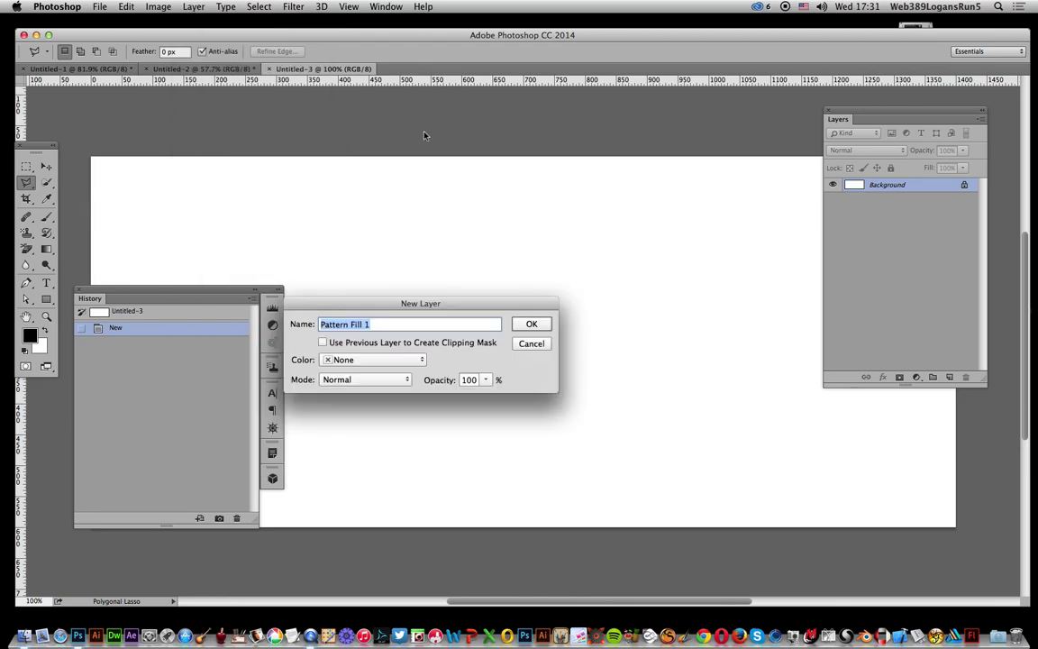
click(529, 324)
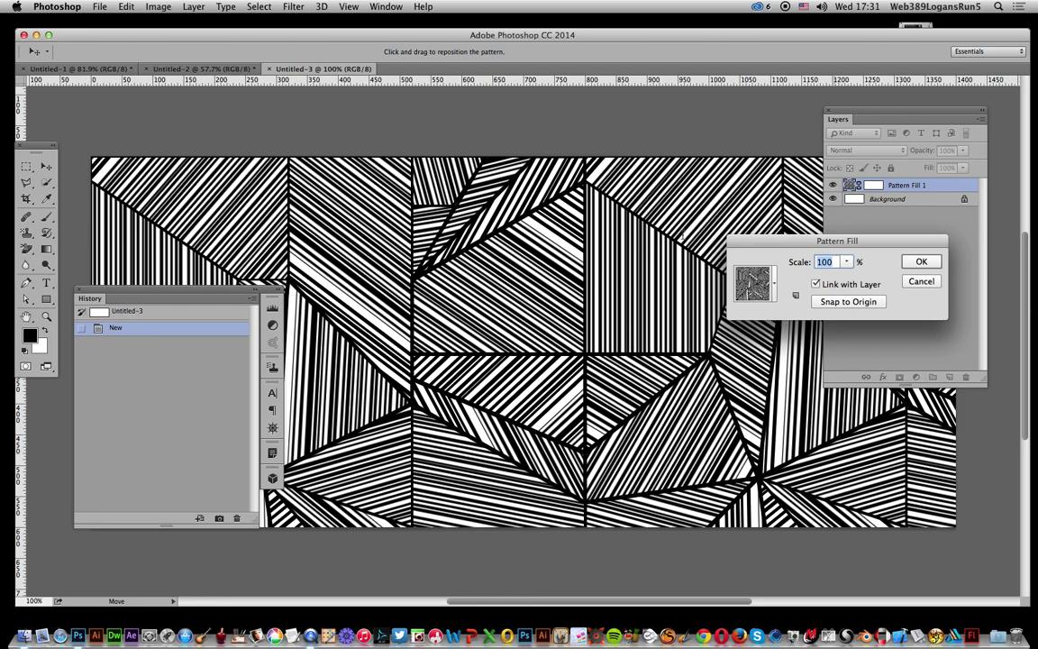
text(50)
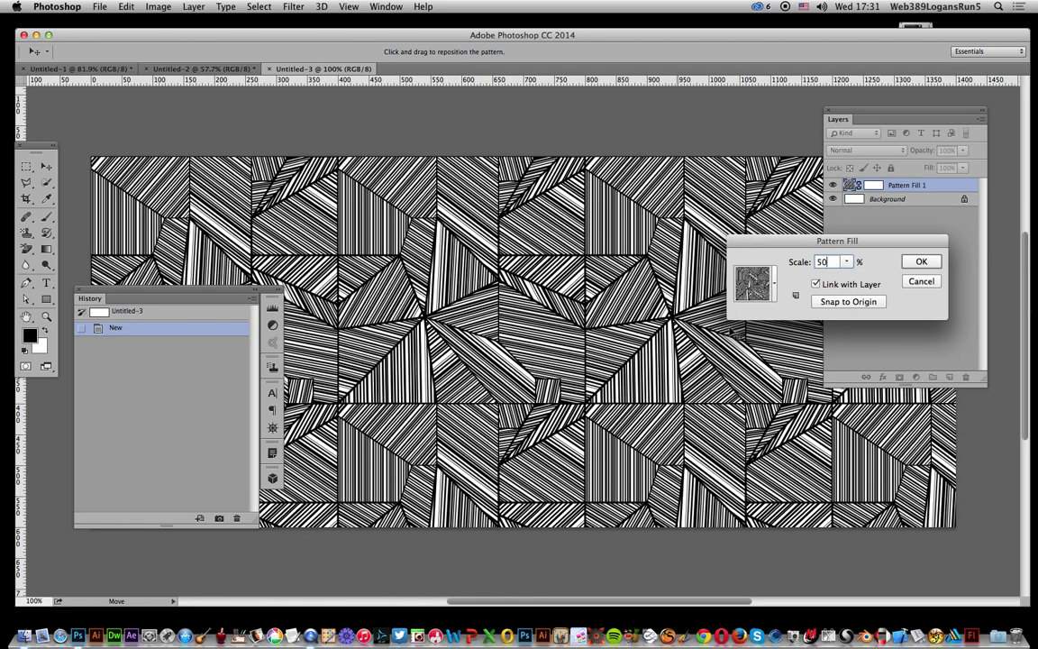
drag(534, 301, 604, 325)
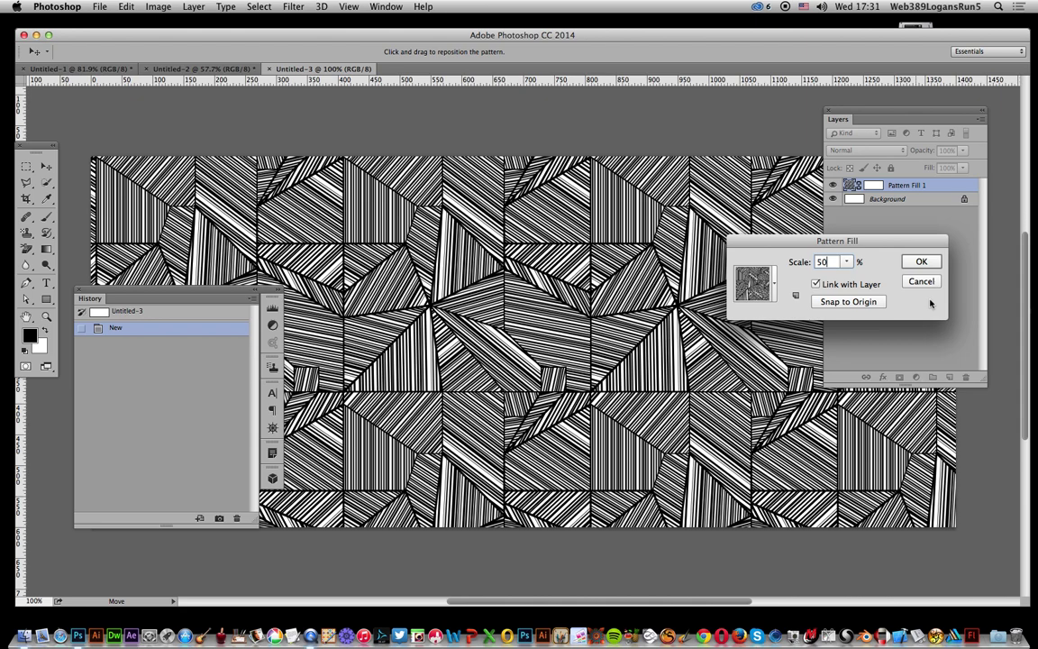
click(919, 263)
- Undo the pattern fill layer and draw a 663 × 436 px magenta rectangle shape layer
key(l)
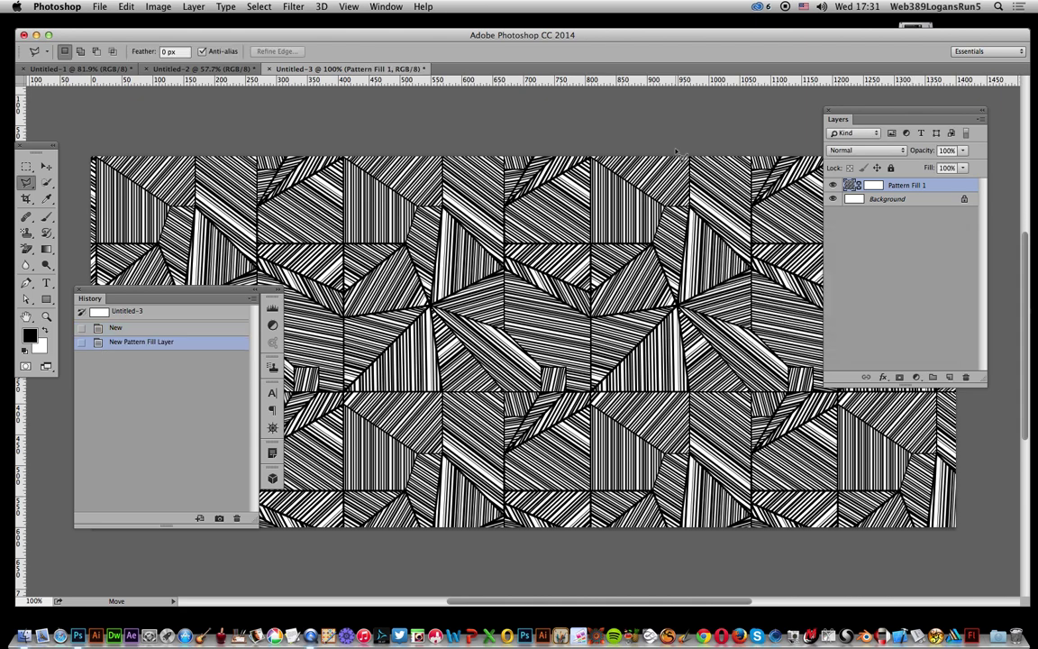
key(super+z)
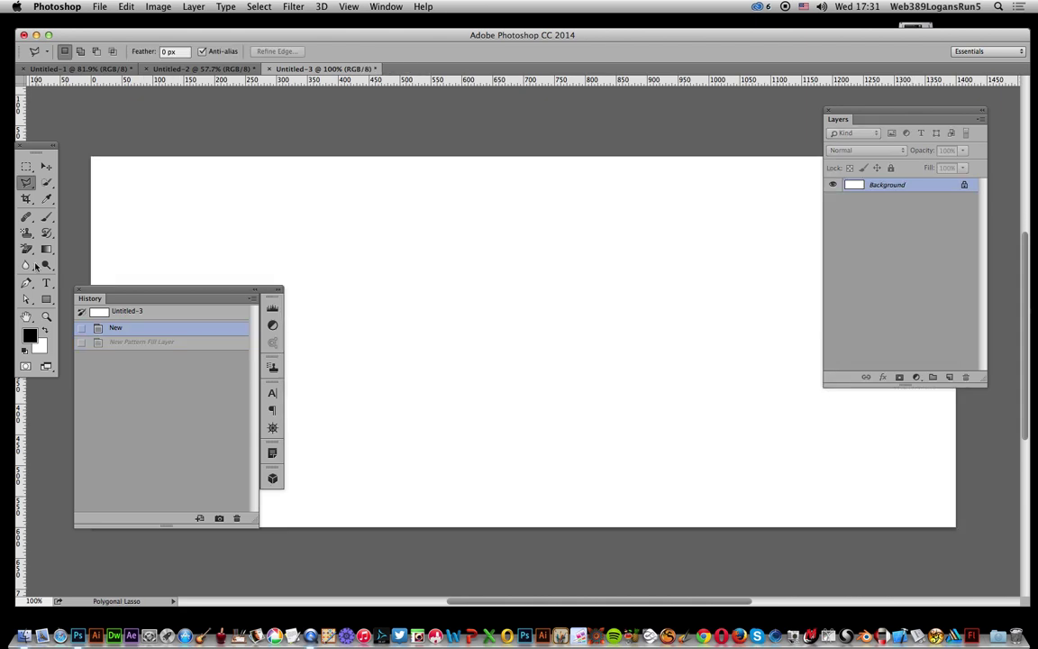
key(u)
click(71, 50)
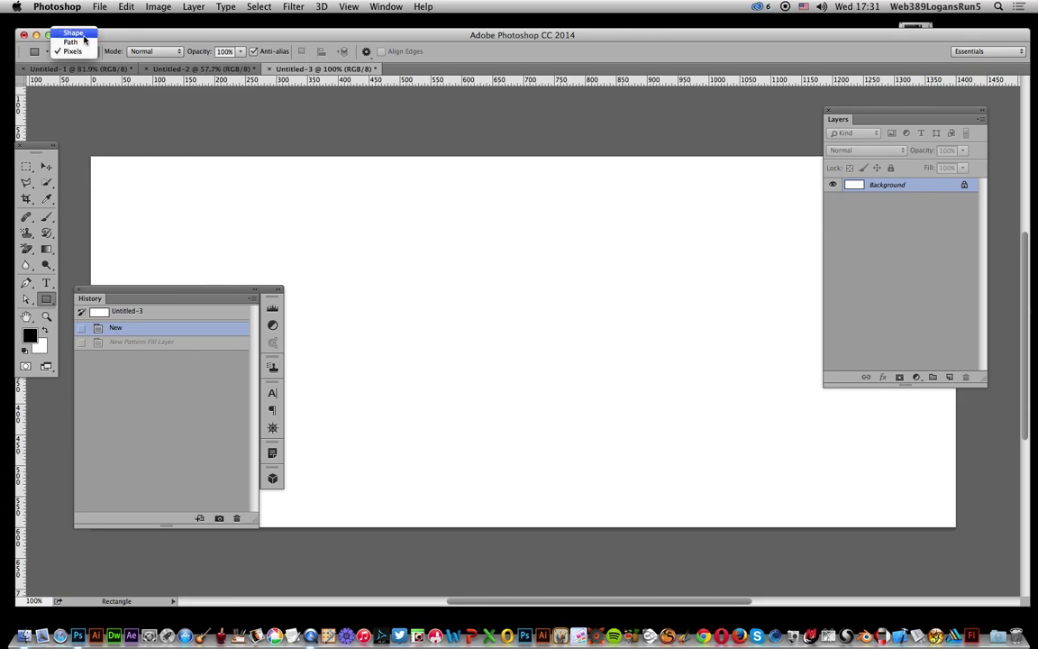
click(82, 36)
click(29, 335)
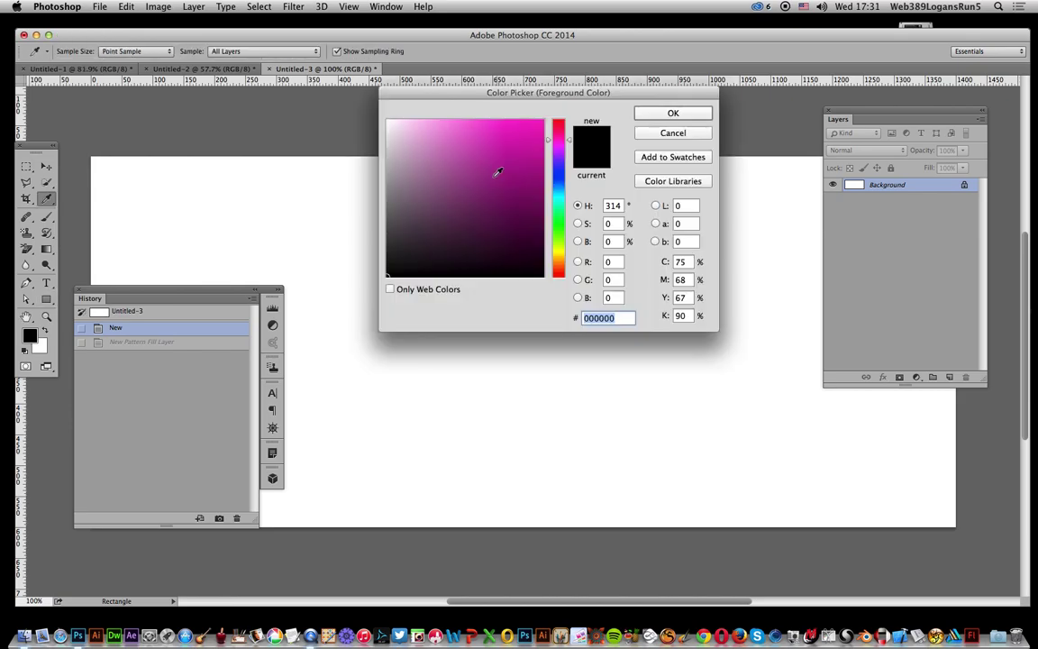
click(517, 162)
click(673, 113)
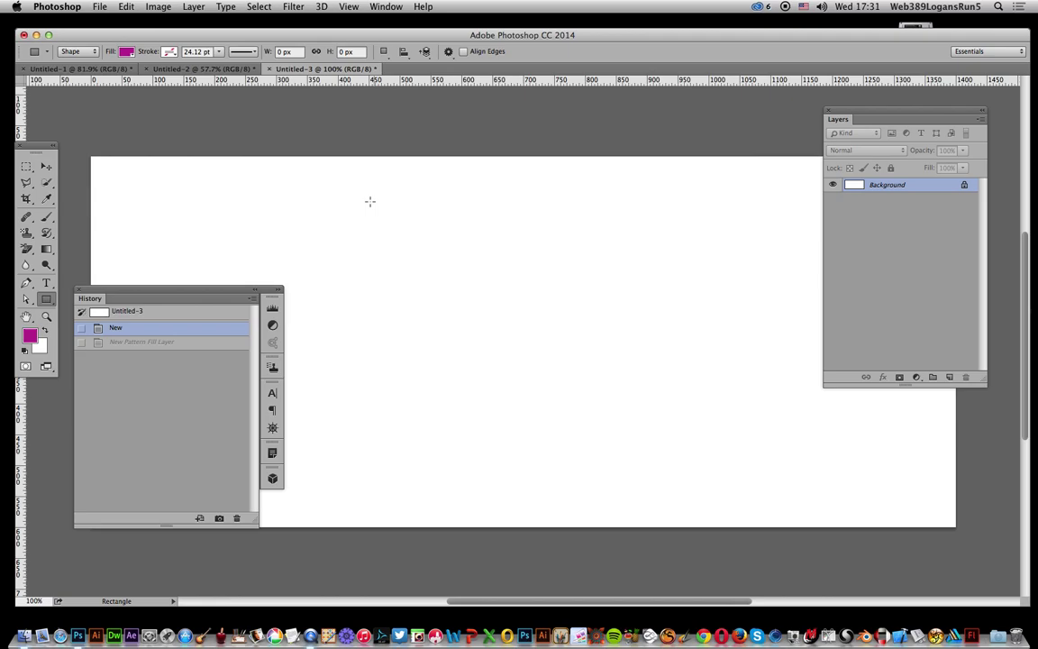
drag(361, 198, 771, 467)
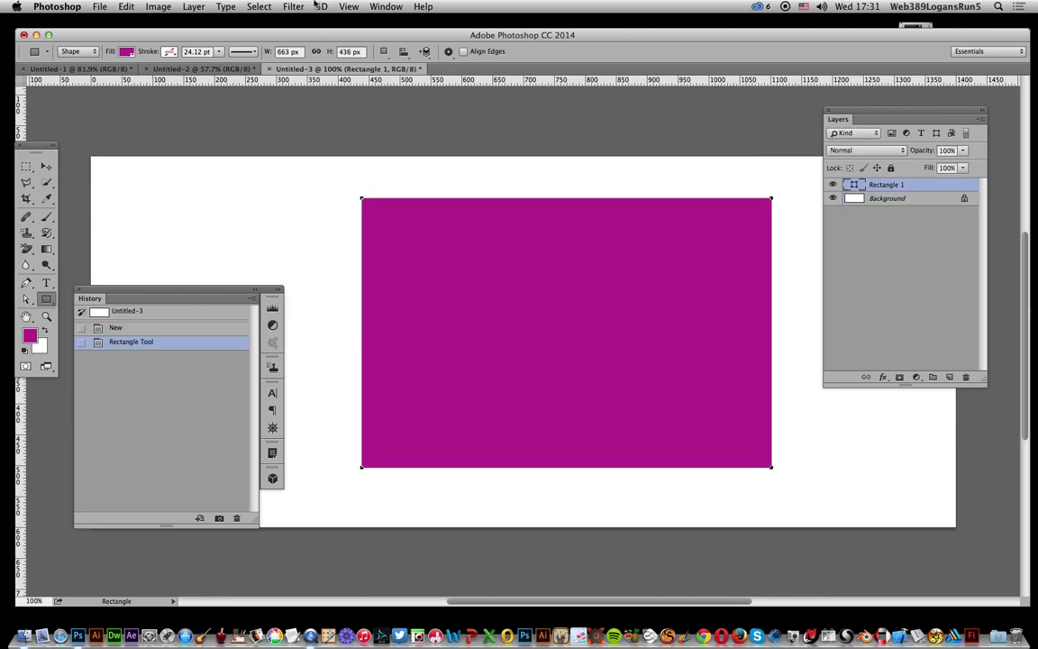
- Apply a Pattern Overlay of the hatched polygon pattern to the magenta rectangle
click(185, 6)
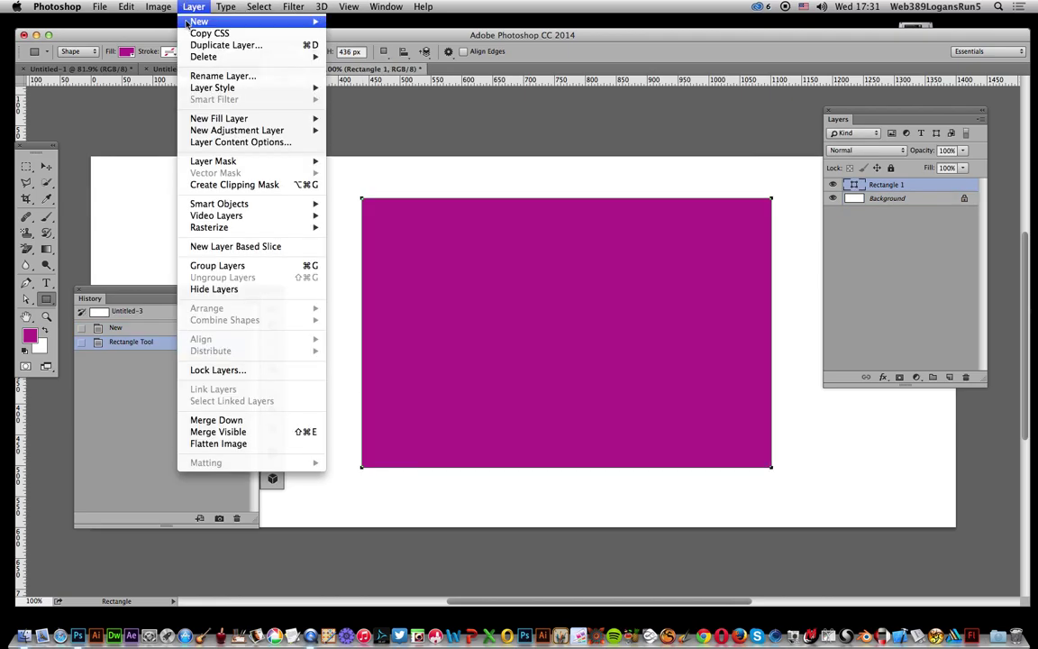
mouse_move(180, 87)
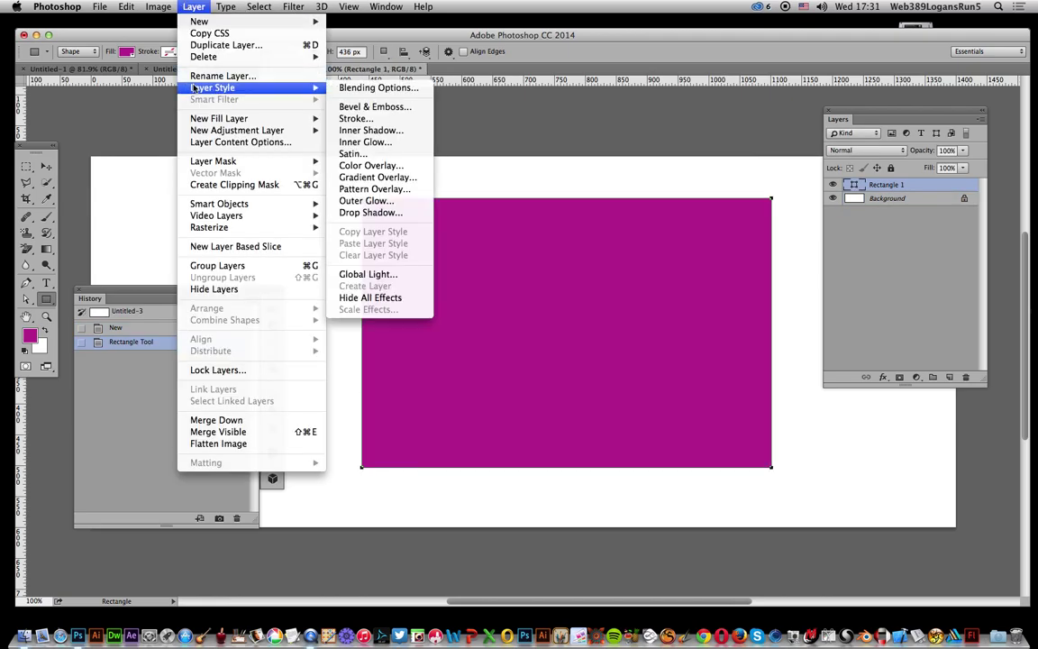
click(348, 189)
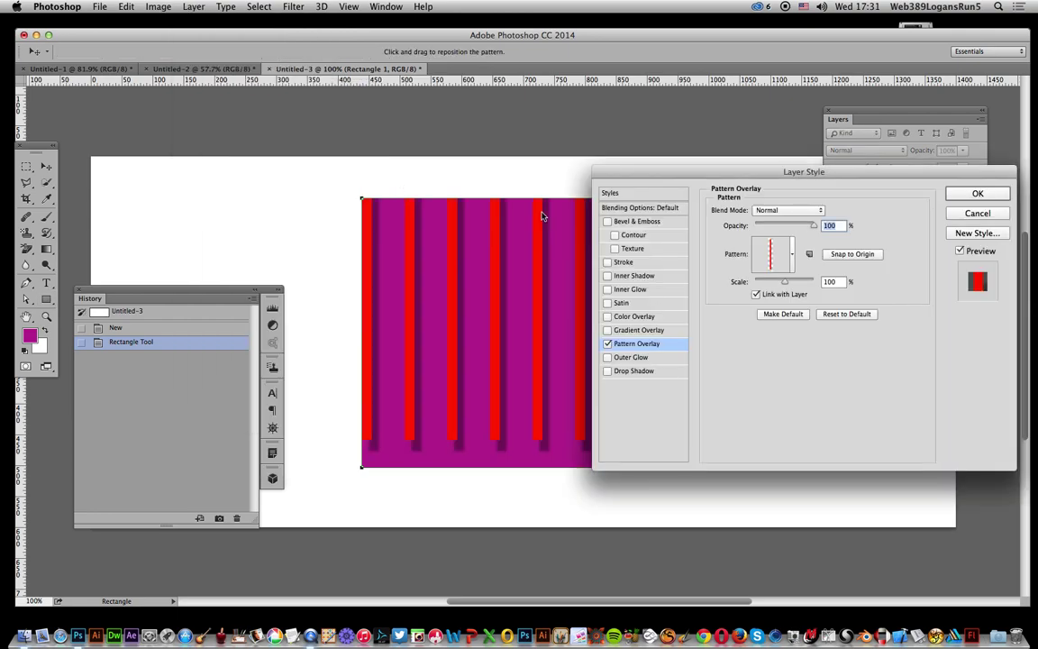
click(790, 269)
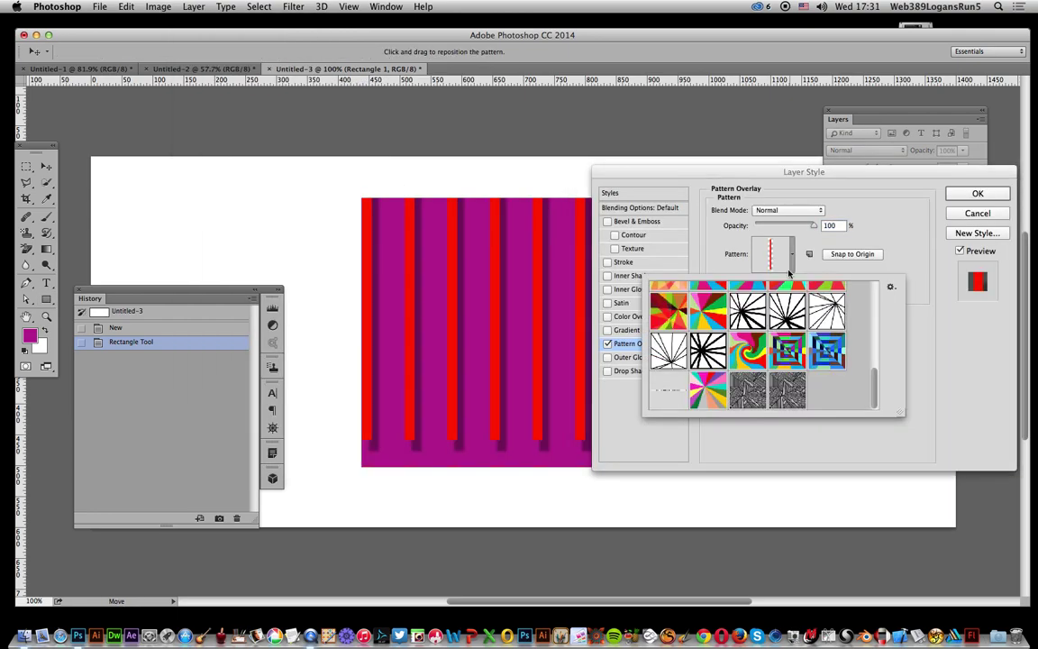
click(784, 401)
click(577, 297)
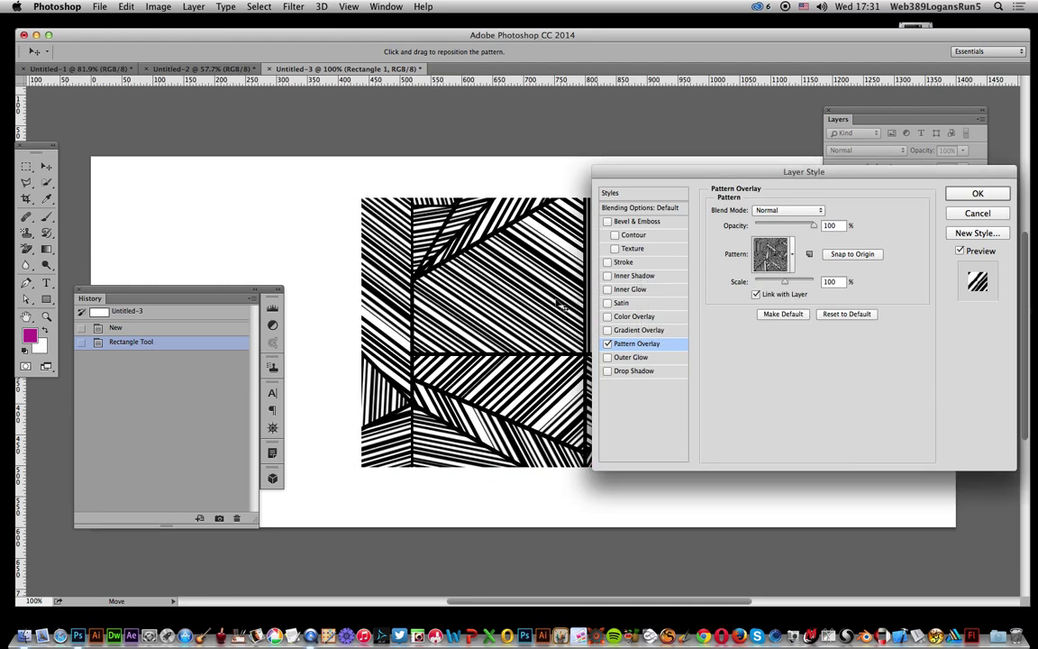
mouse_move(561, 304)
mouse_down()
mouse_move(540, 297)
mouse_move(549, 316)
mouse_move(560, 311)
mouse_up()
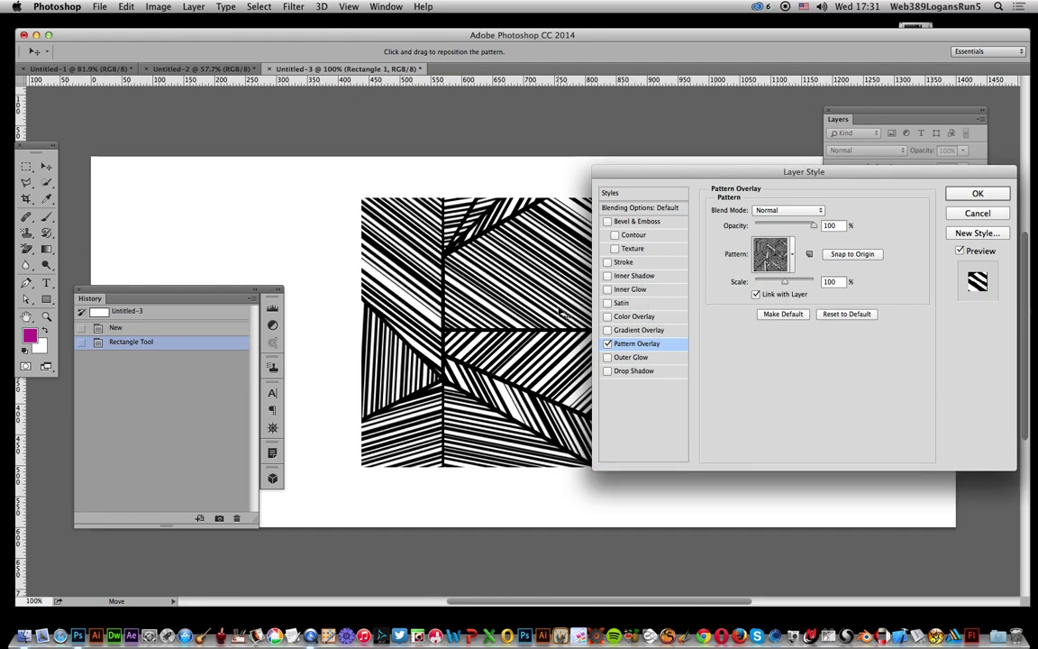
- Replace the overlay with Bevel & Emboss Texture using the hatched polygon pattern
click(608, 343)
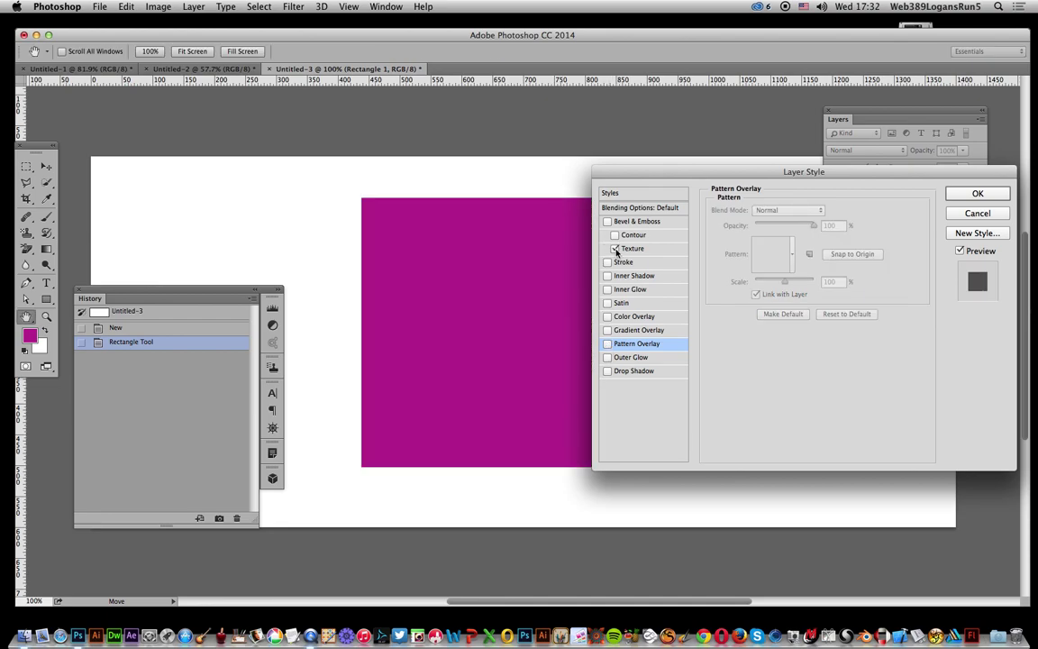
click(665, 252)
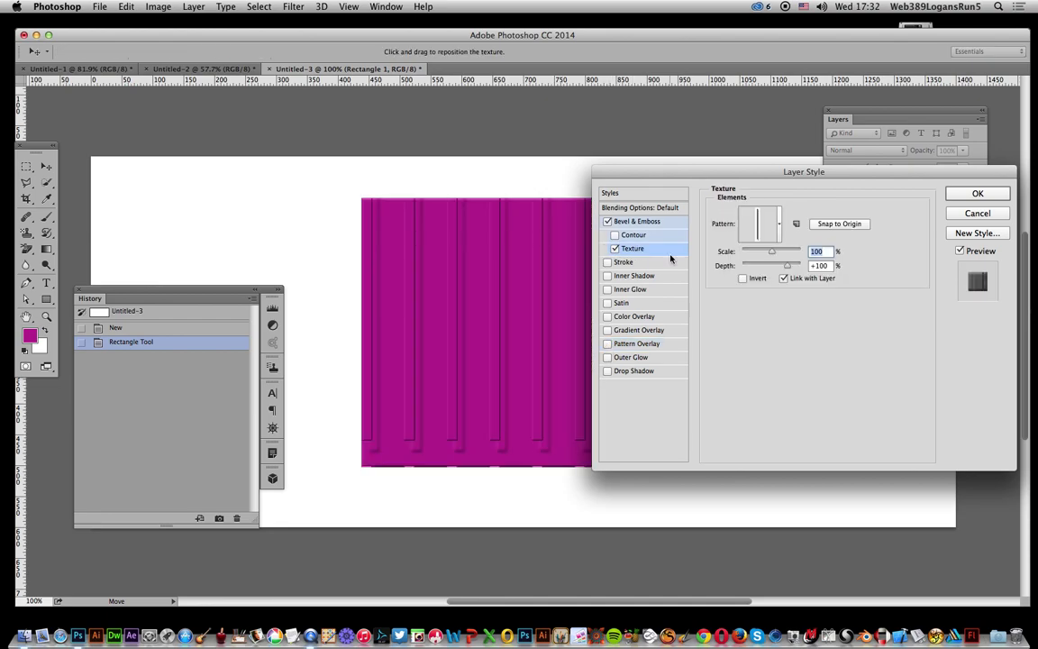
click(780, 224)
click(774, 360)
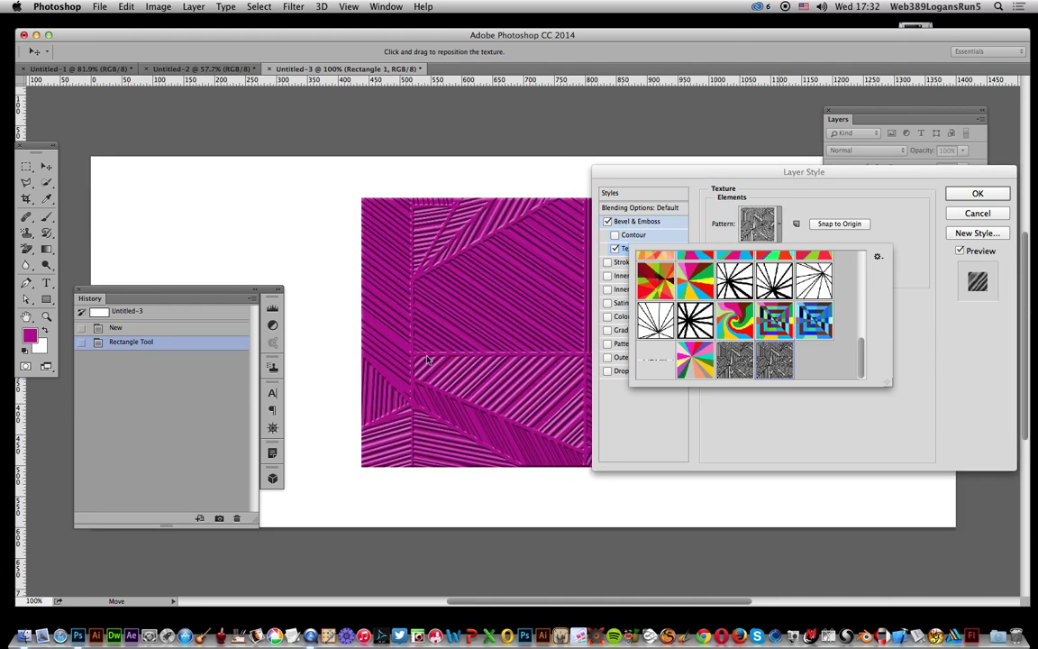
click(456, 327)
drag(457, 327, 541, 338)
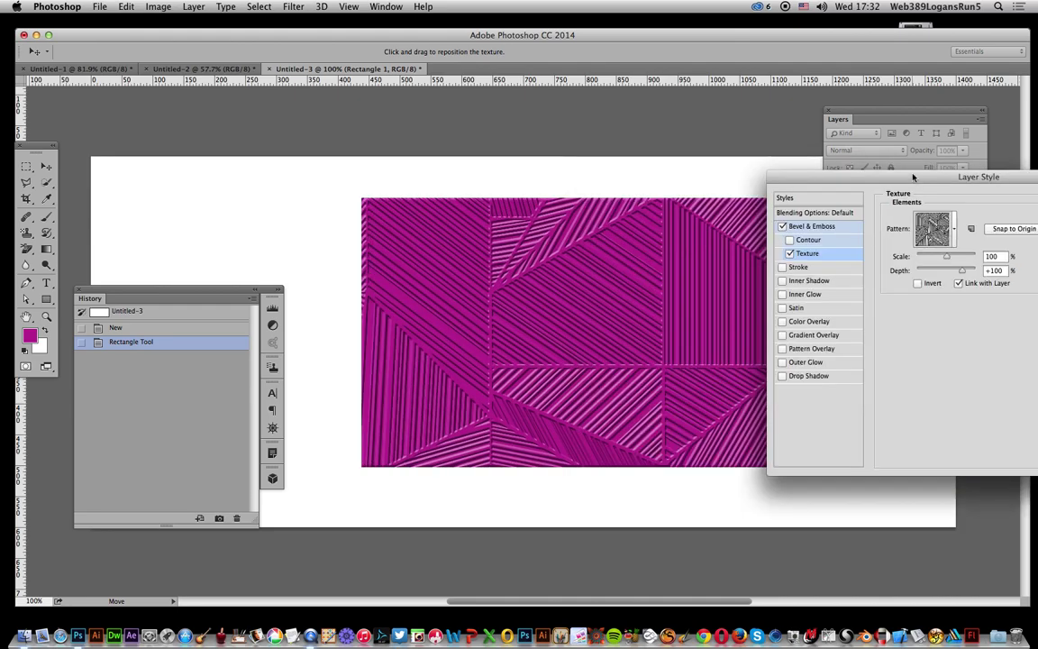